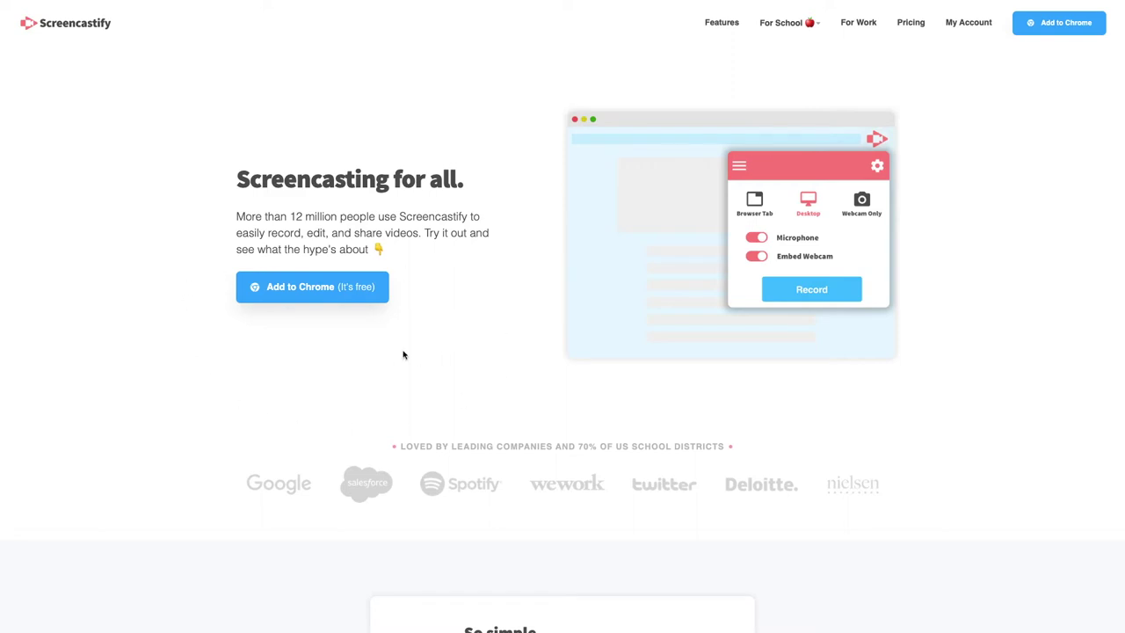
Return to the Setup - Screencastify tab in full screen and continue past the permissions step
key("super+shift+f")
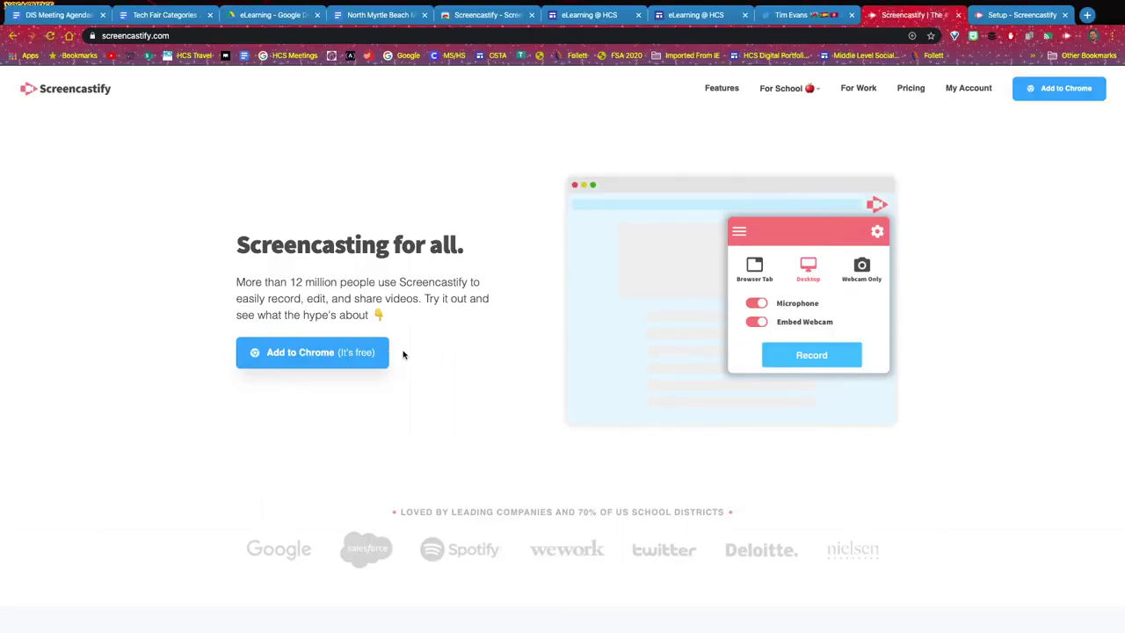
left_click(1015, 15)
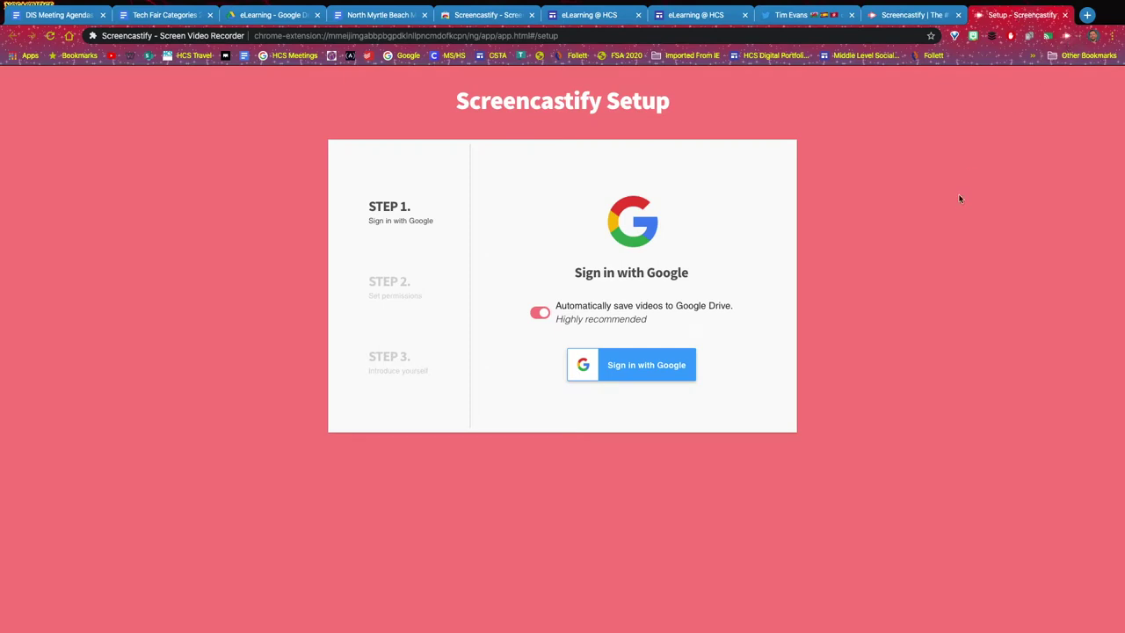
key("super+shift+f")
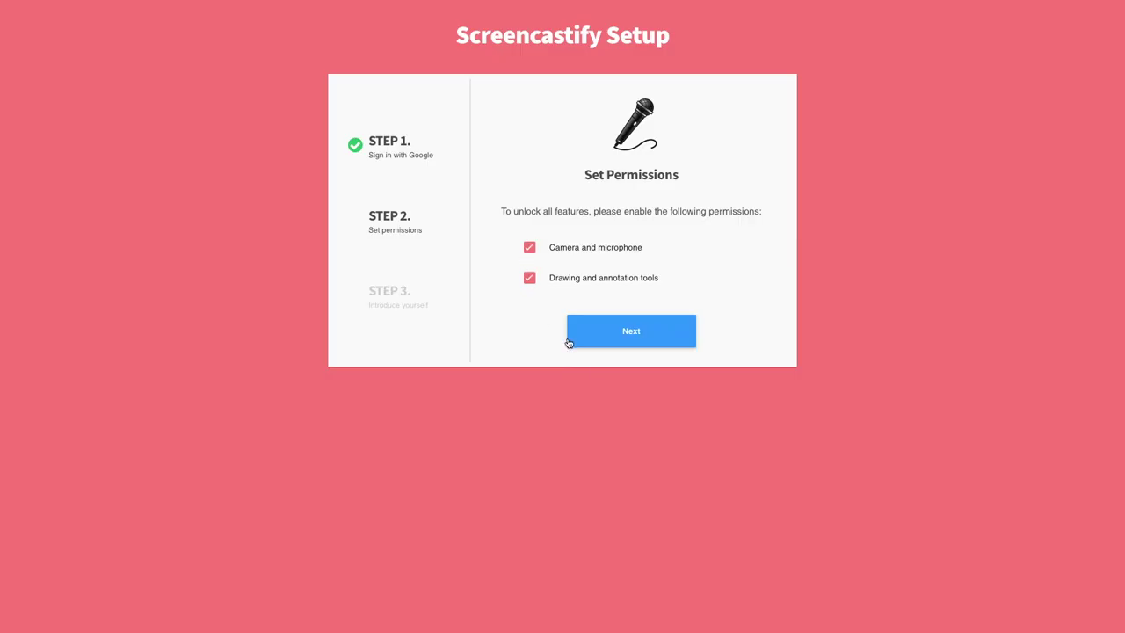
left_click(599, 342)
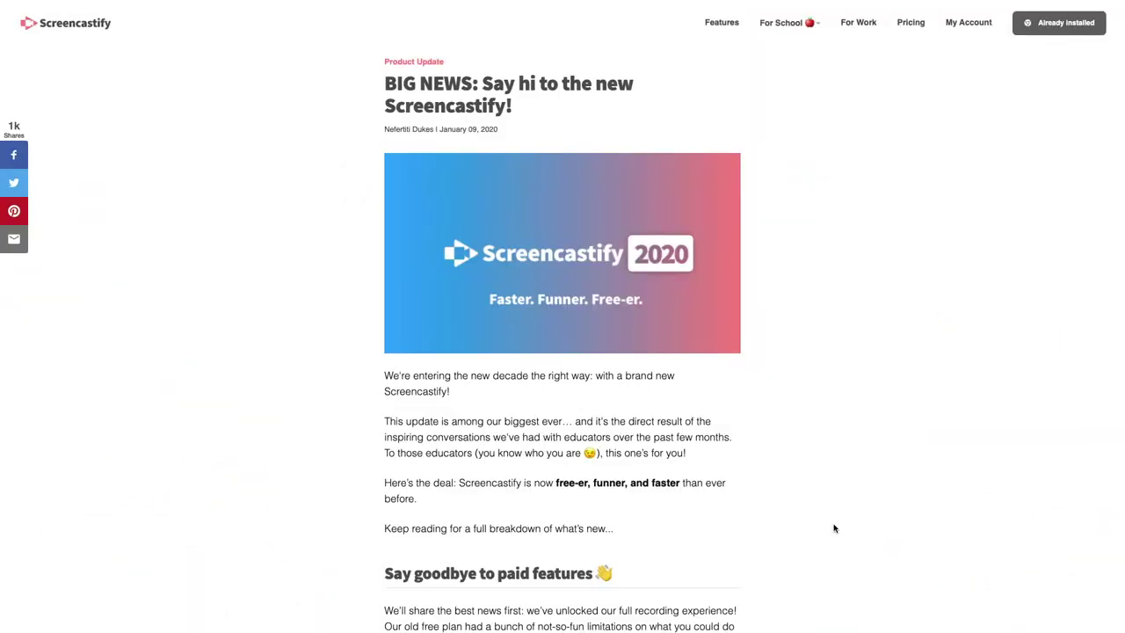
scroll(835, 528, "down", 2)
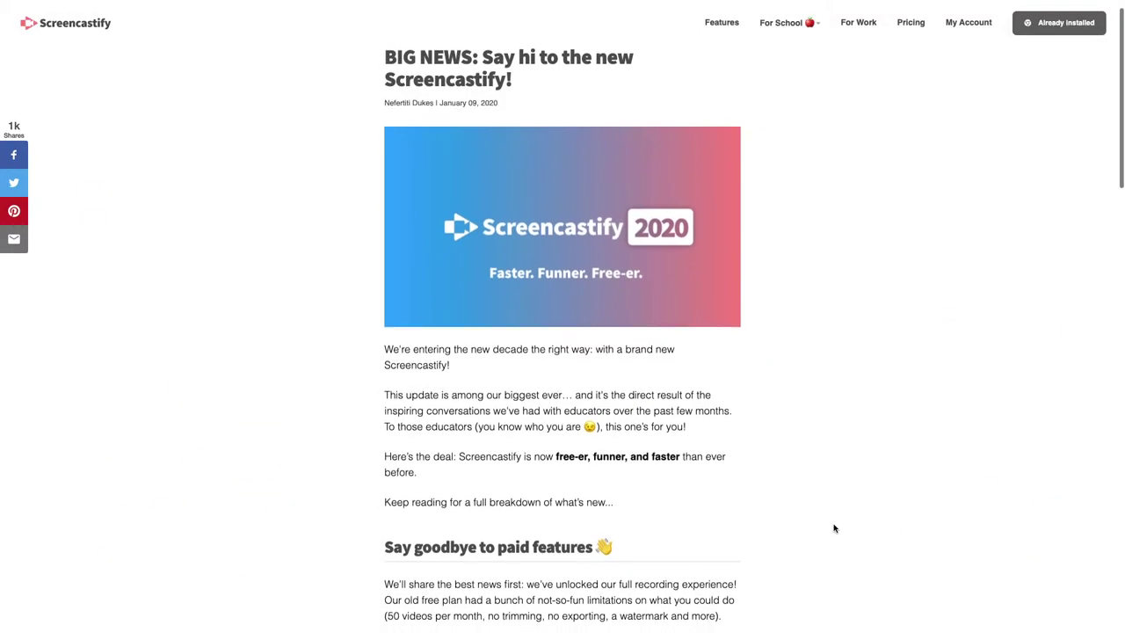
scroll(835, 528, "down", 3)
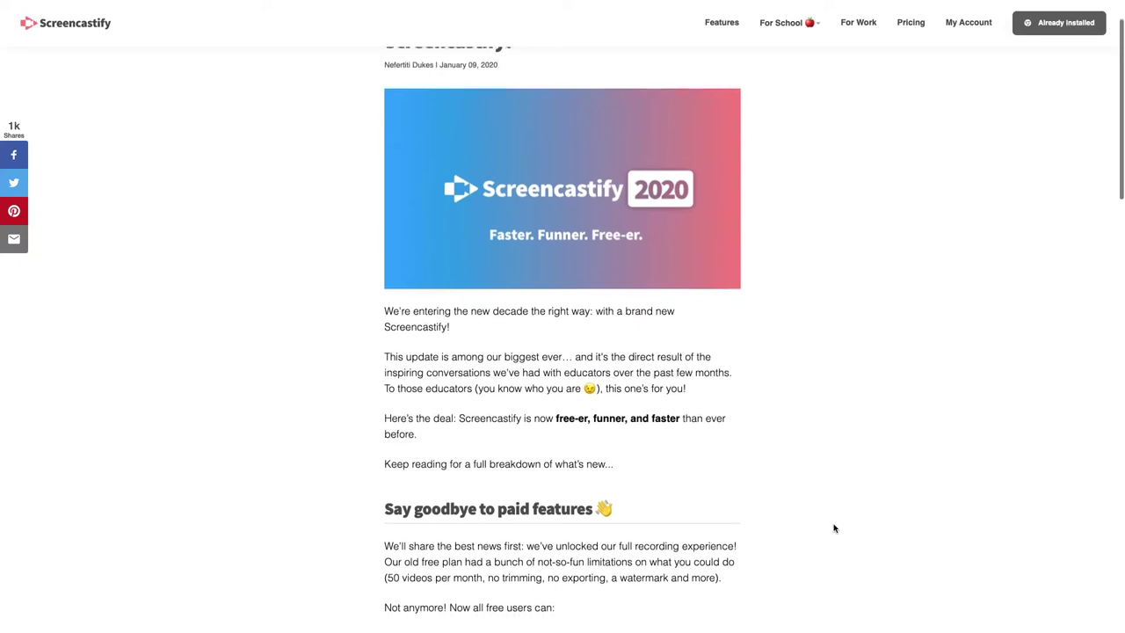
scroll(834, 528, "down", 5)
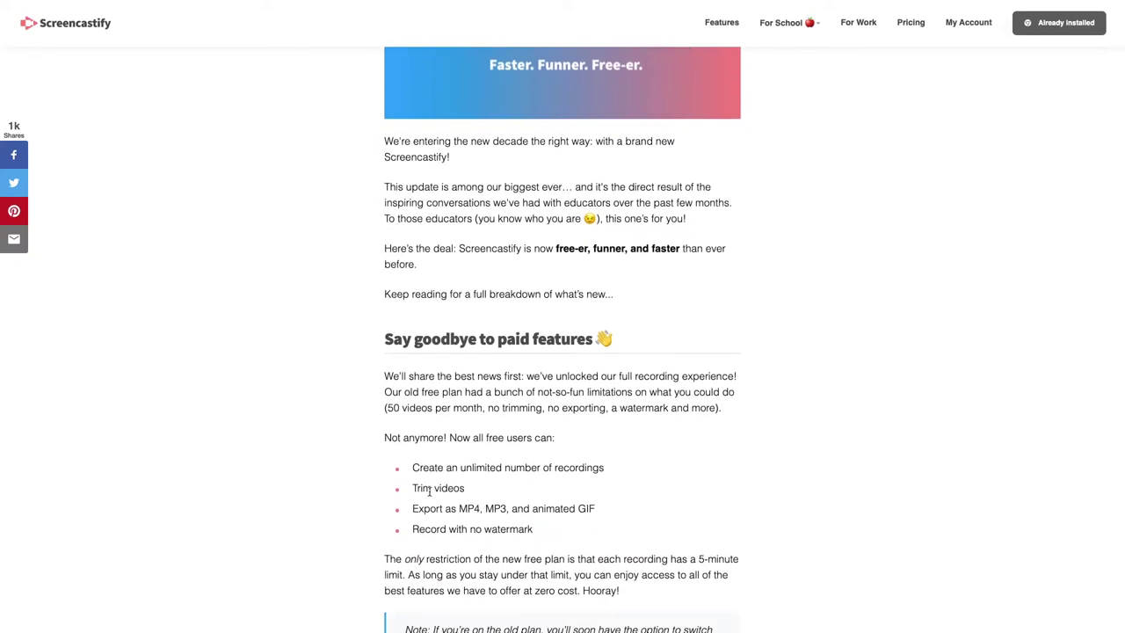
scroll(429, 490, "down", 2)
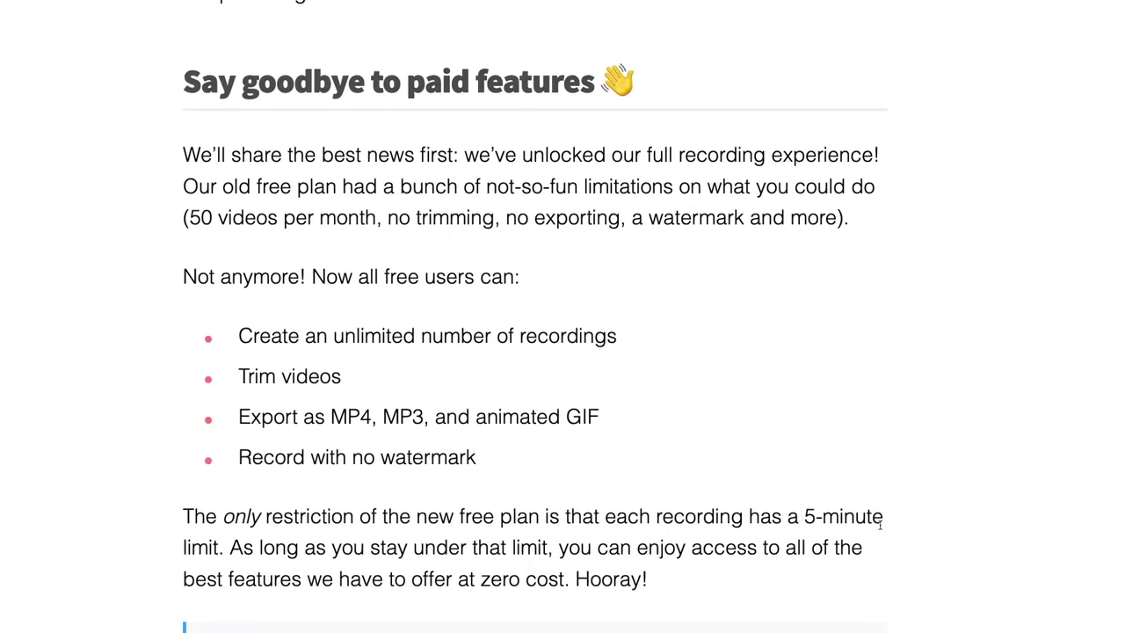
scroll(881, 528, "down", 5)
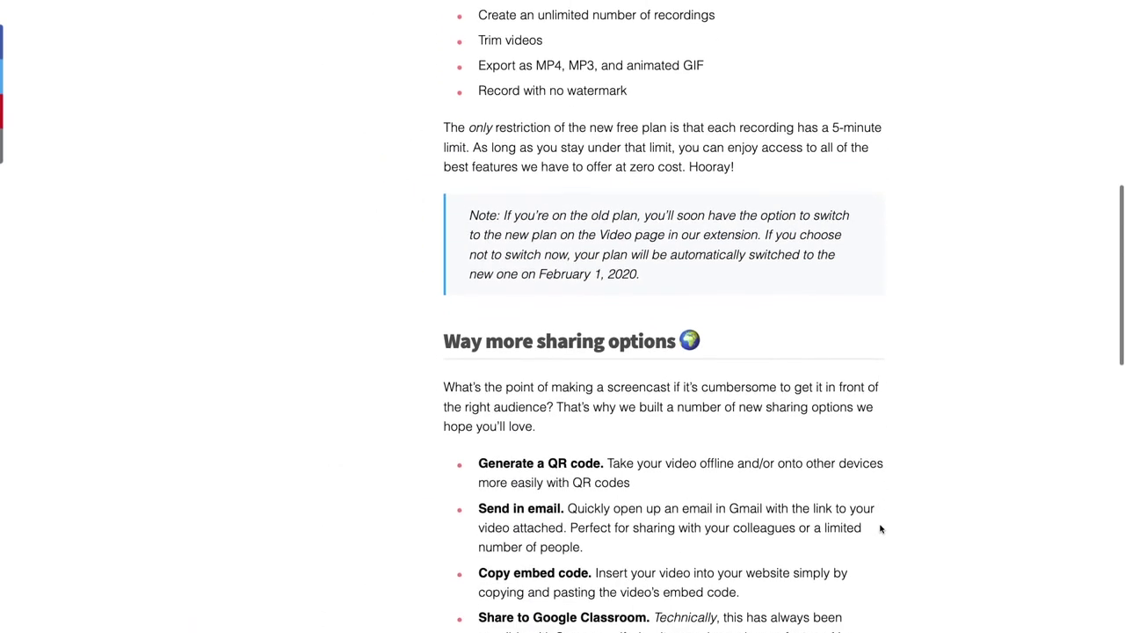
scroll(881, 528, "up", 10)
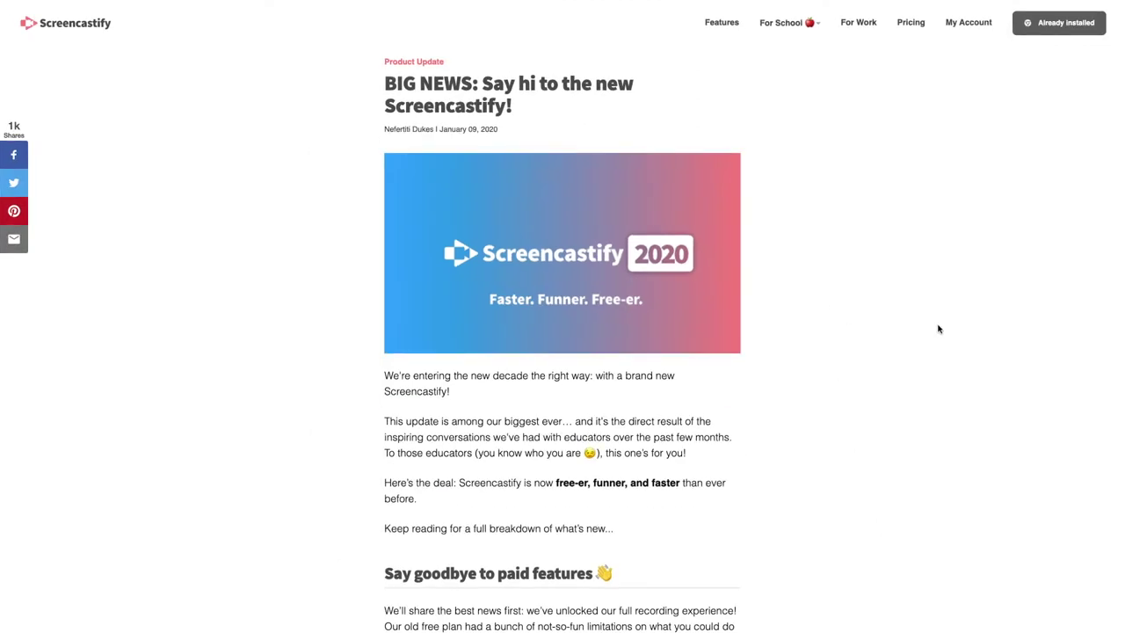
mouse_move(1090, 67)
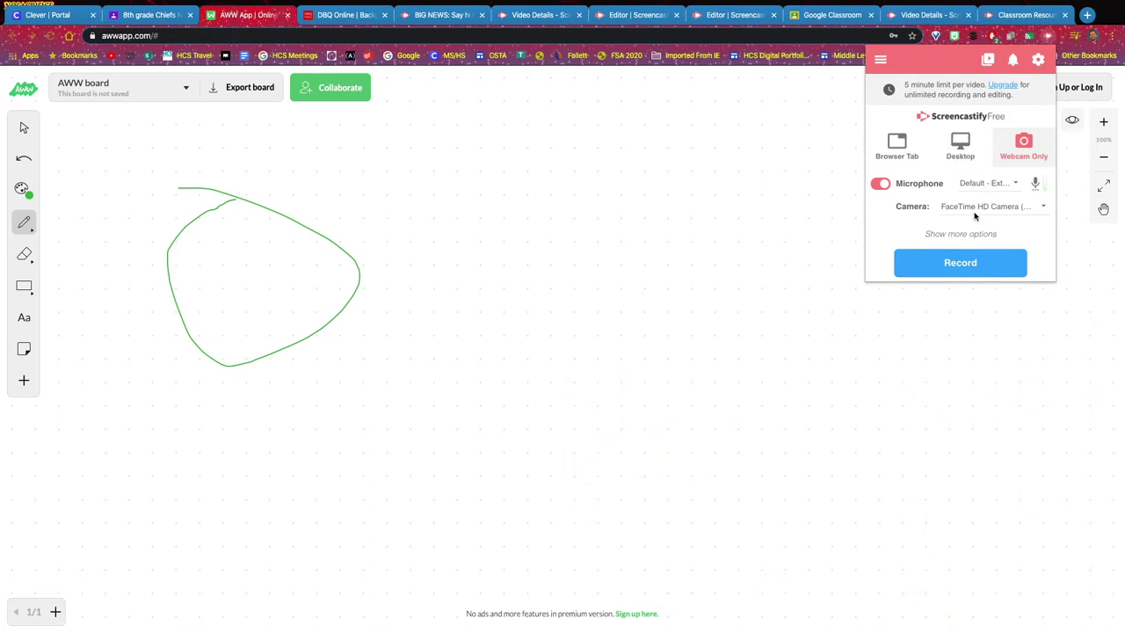
Choose a Browser Tab recording with microphone and embedded webcam, and start recording the AWW tab
left_click(898, 150)
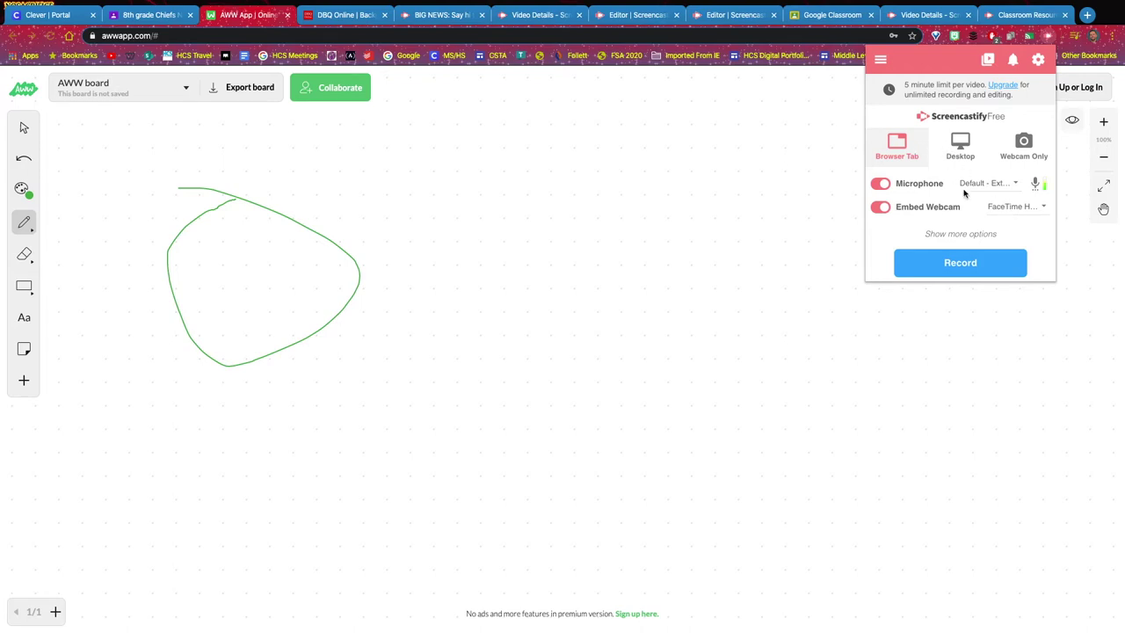
left_click(955, 264)
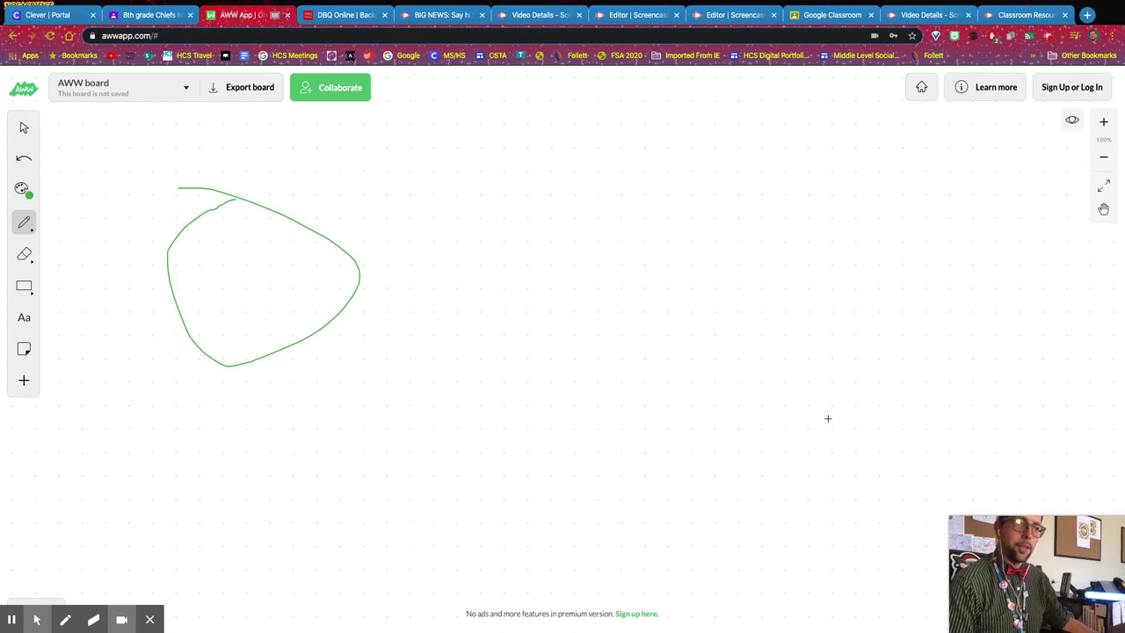
Pick the Screencastify annotation pen and set its colour to magenta
mouse_move(77, 621)
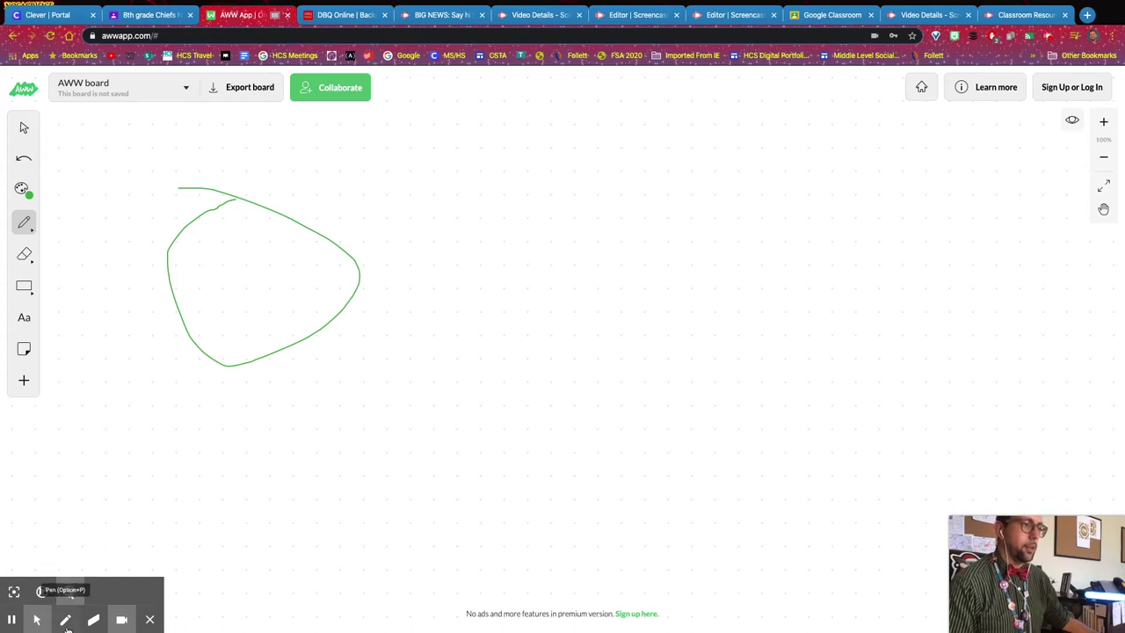
left_click(66, 620)
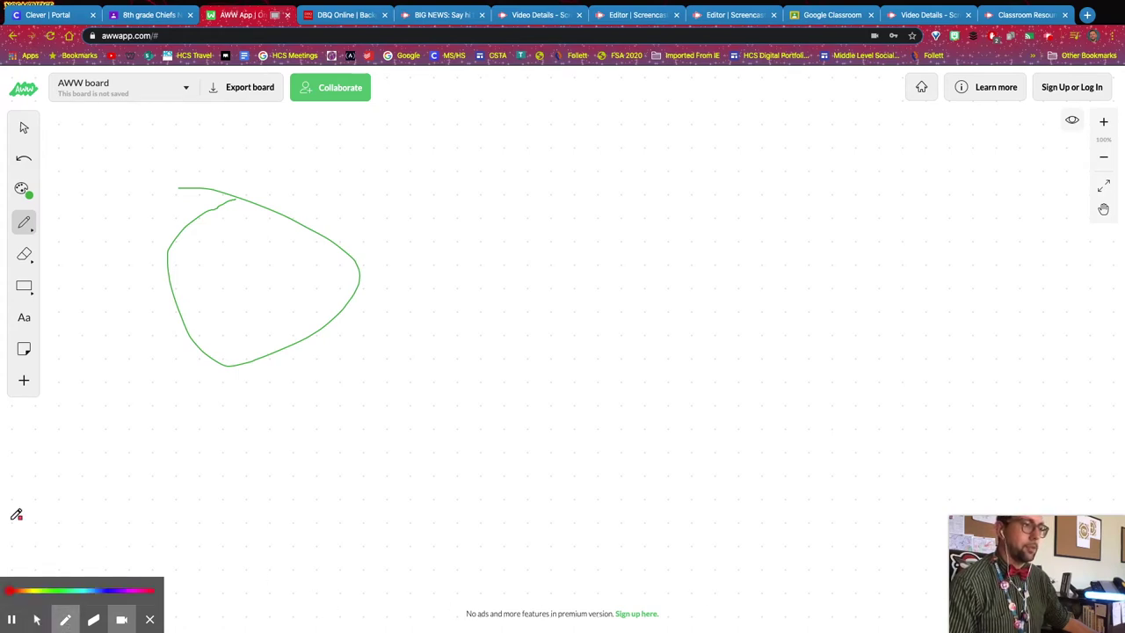
left_click(126, 593)
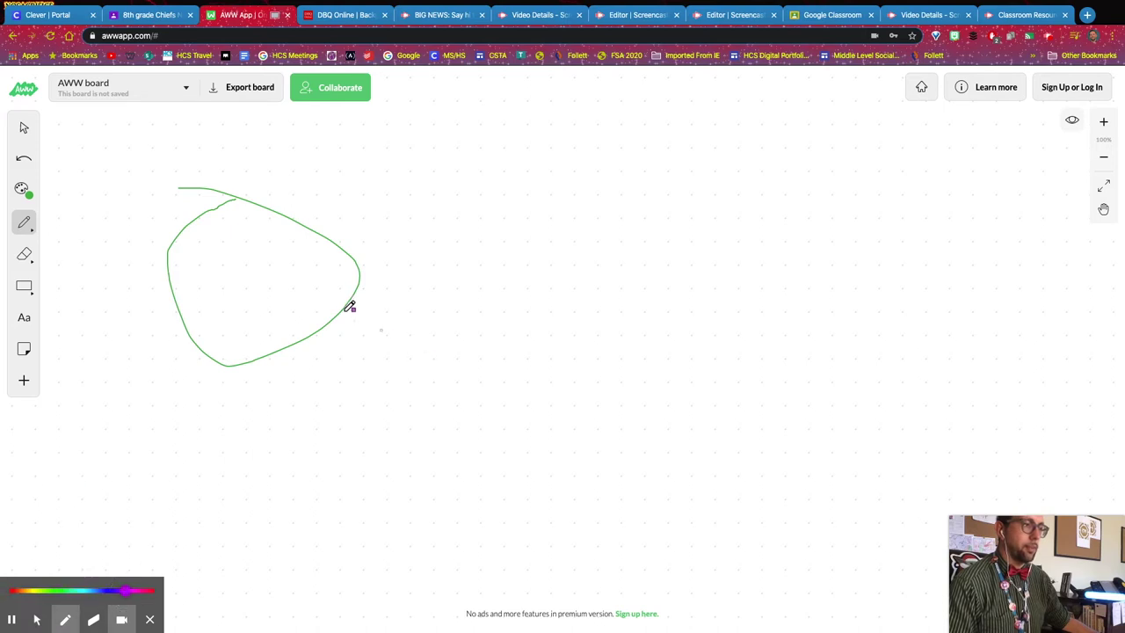
left_click(374, 283)
Draw three magenta loops across the whiteboard, then pick the eraser
mouse_move(293, 292)
left_mouse_down()
mouse_move(391, 335)
mouse_move(266, 266)
left_mouse_up()
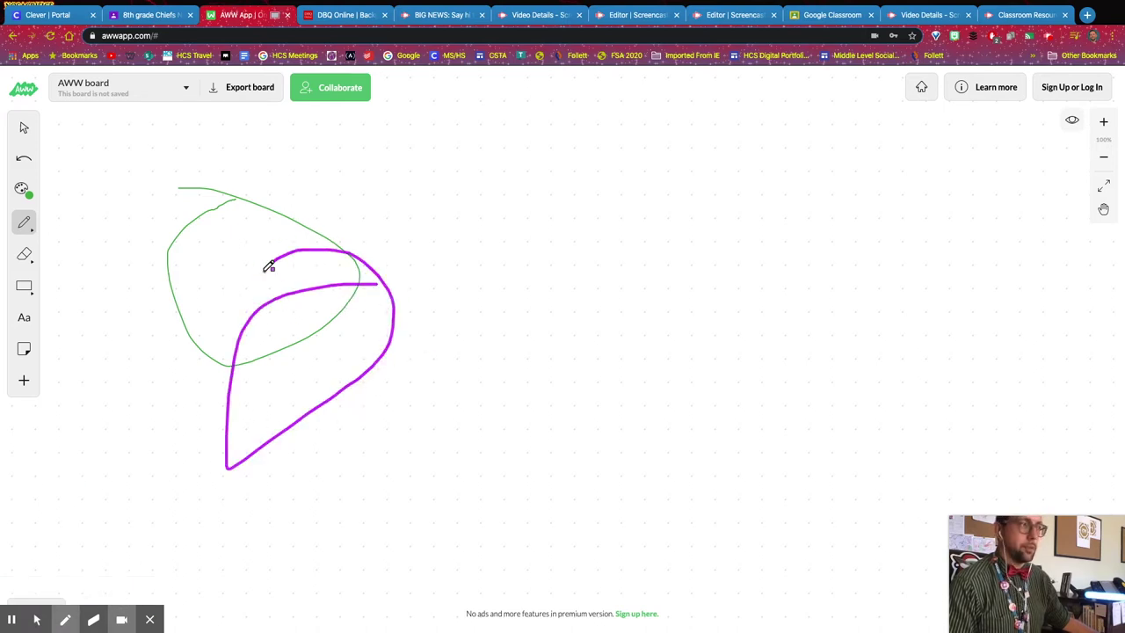
mouse_move(497, 269)
left_mouse_down()
mouse_move(456, 276)
mouse_move(328, 364)
mouse_move(467, 393)
mouse_move(510, 230)
mouse_move(406, 272)
left_mouse_up()
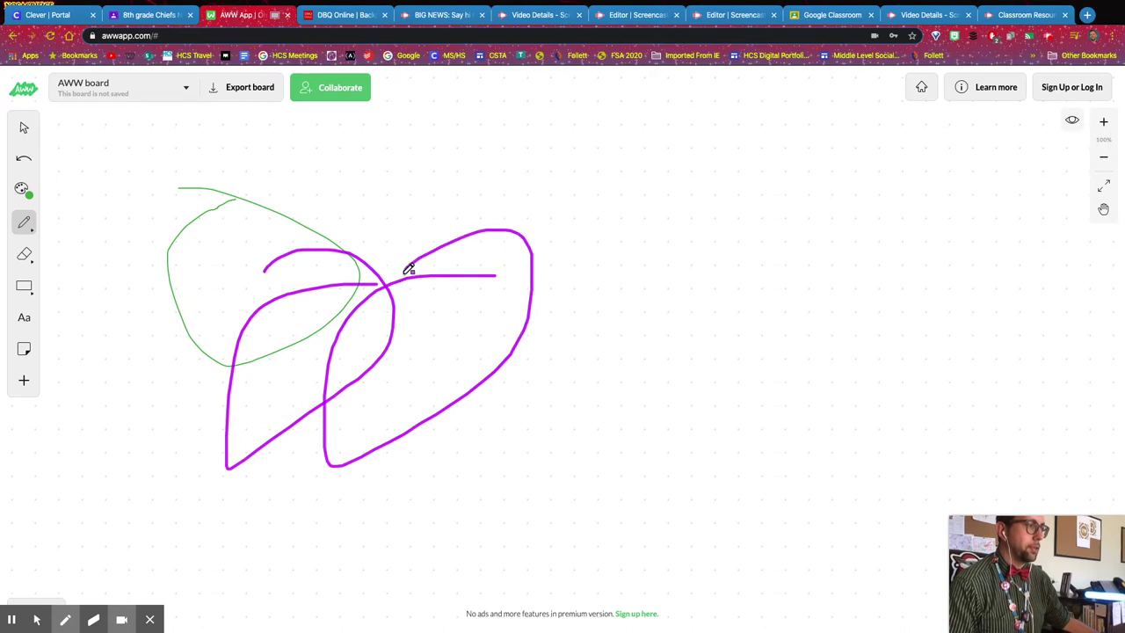
mouse_move(254, 221)
left_mouse_down()
mouse_move(325, 279)
mouse_move(253, 204)
left_mouse_up()
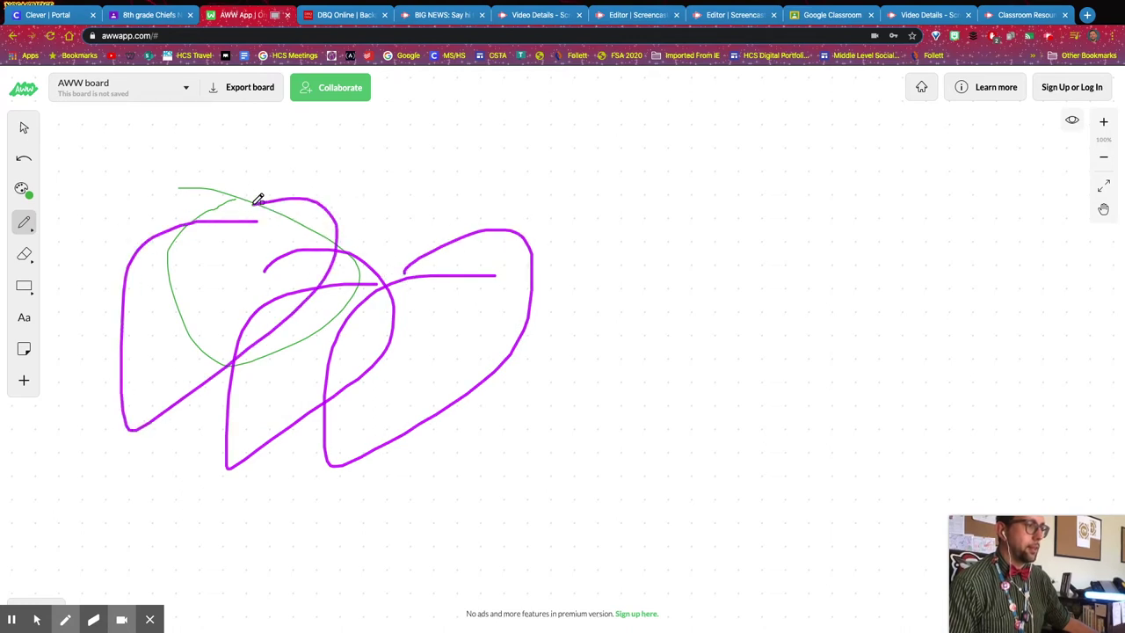
left_click(93, 620)
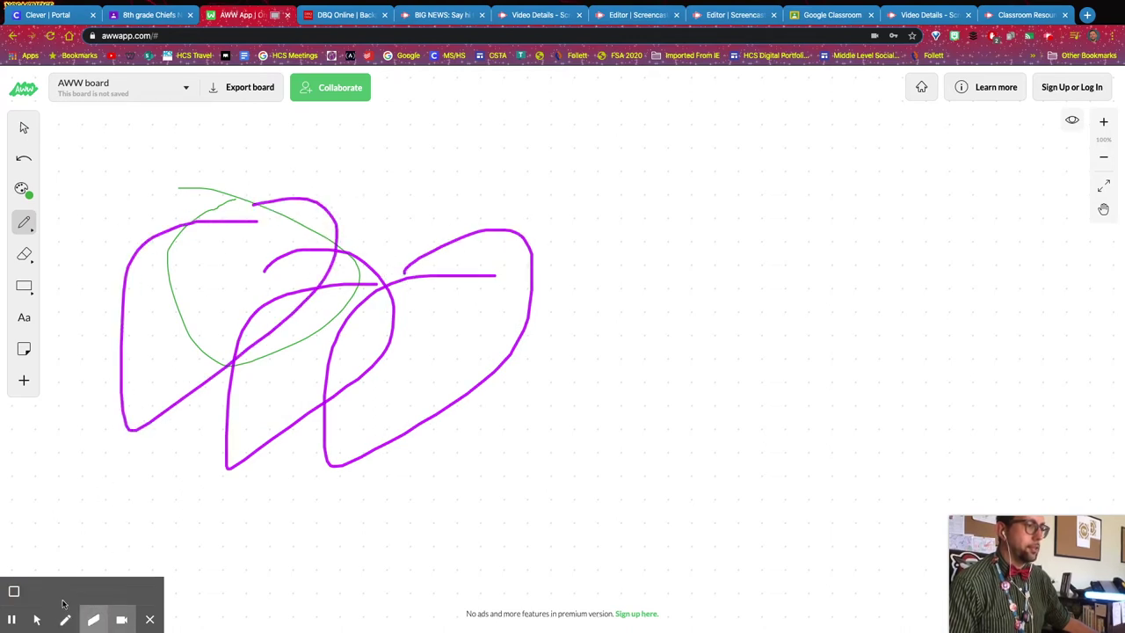
Clear the magenta annotations and draw three green lines on the AWW whiteboard, then go full screen
left_click(13, 592)
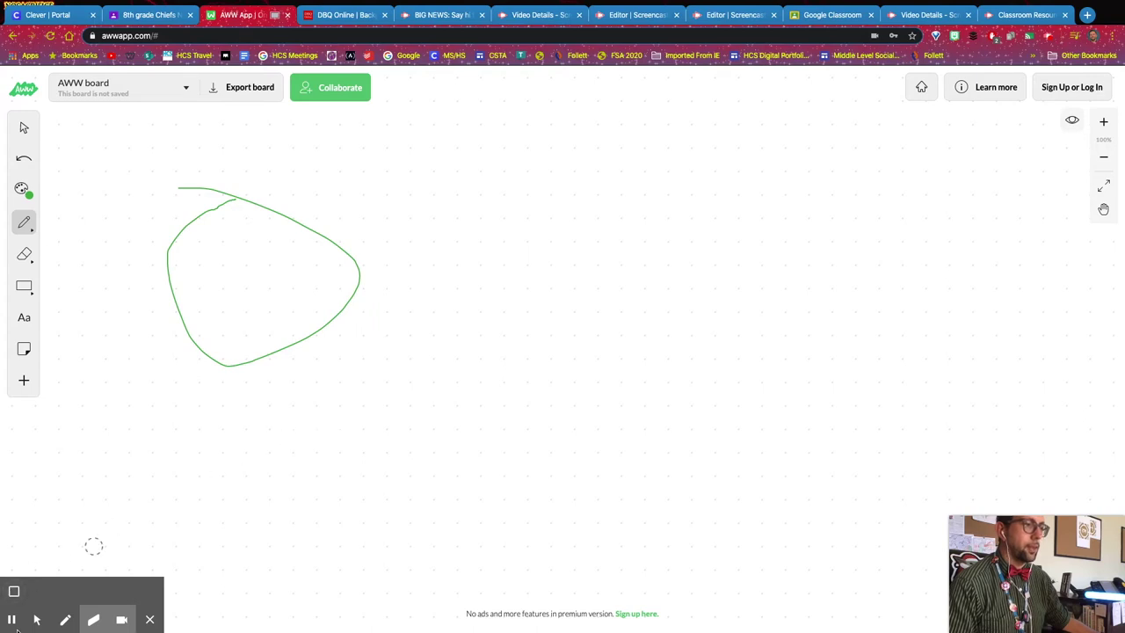
left_click(37, 620)
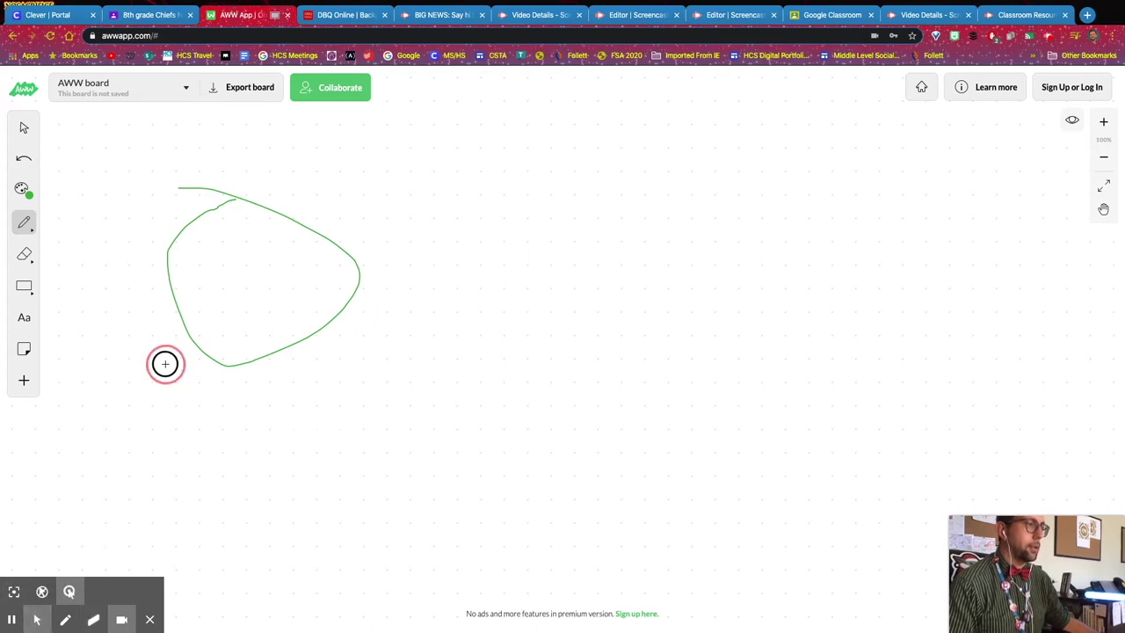
left_click_drag(166, 364, 393, 325)
left_click_drag(301, 264, 443, 368)
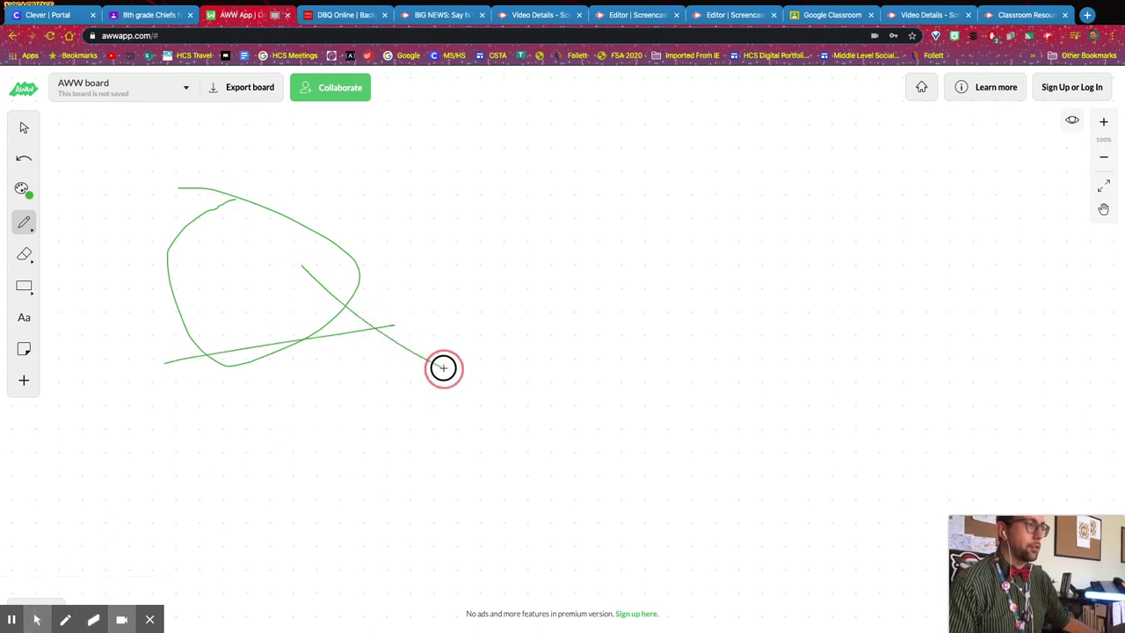
mouse_move(398, 282)
left_mouse_down()
mouse_move(248, 461)
mouse_move(462, 414)
mouse_move(442, 351)
left_mouse_up()
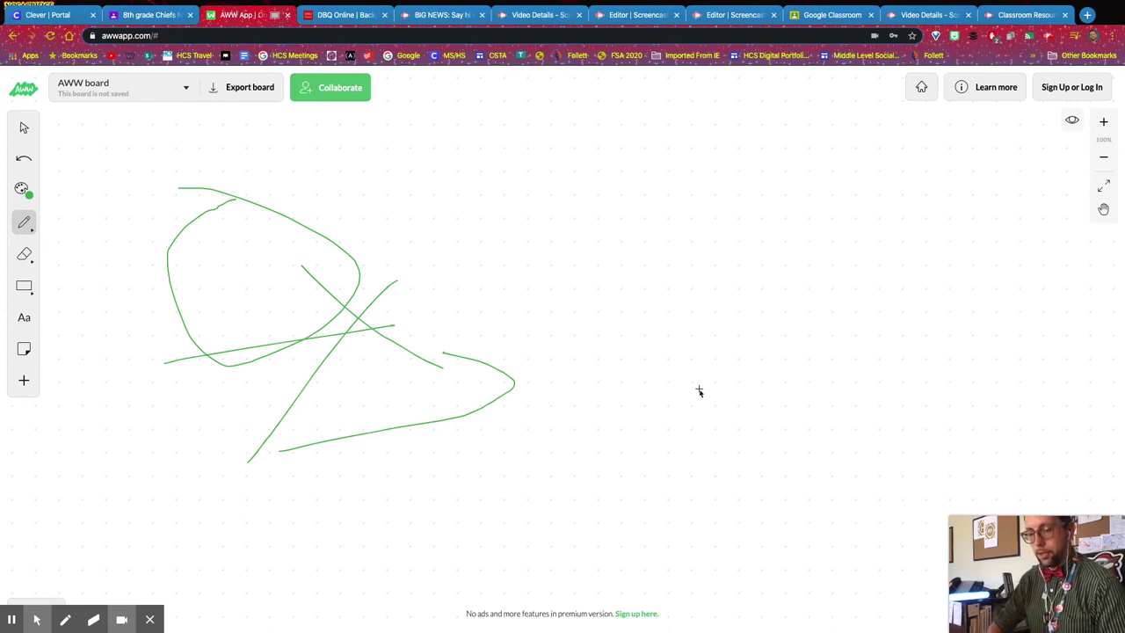
key("super+ctrl+f")
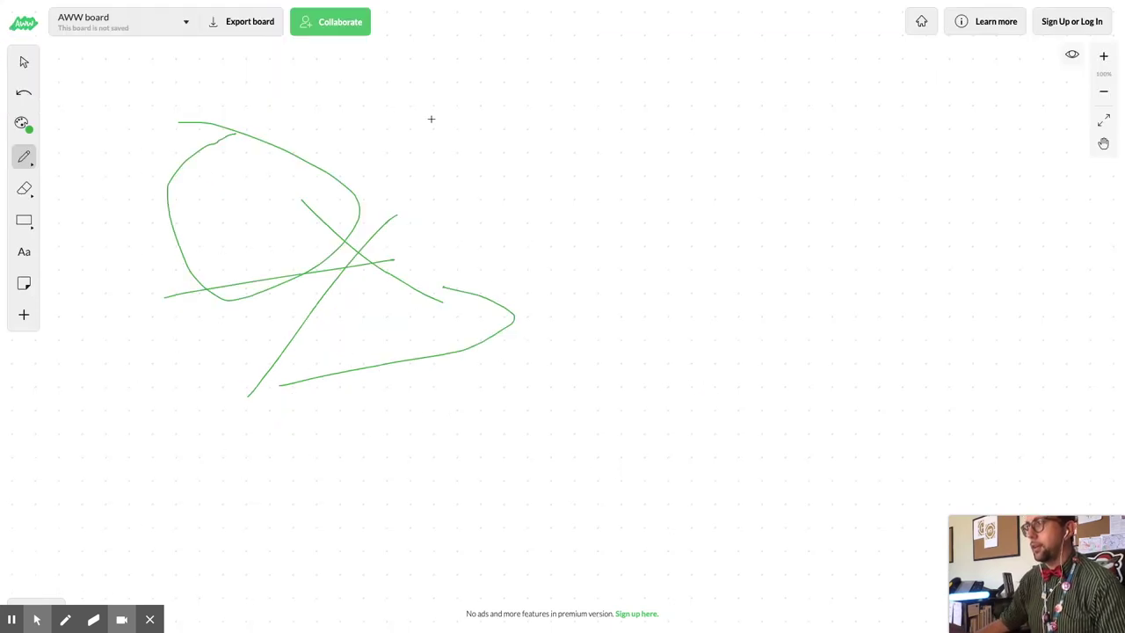
Switch to the DBQ Online essay tab and view it full screen
mouse_move(407, 11)
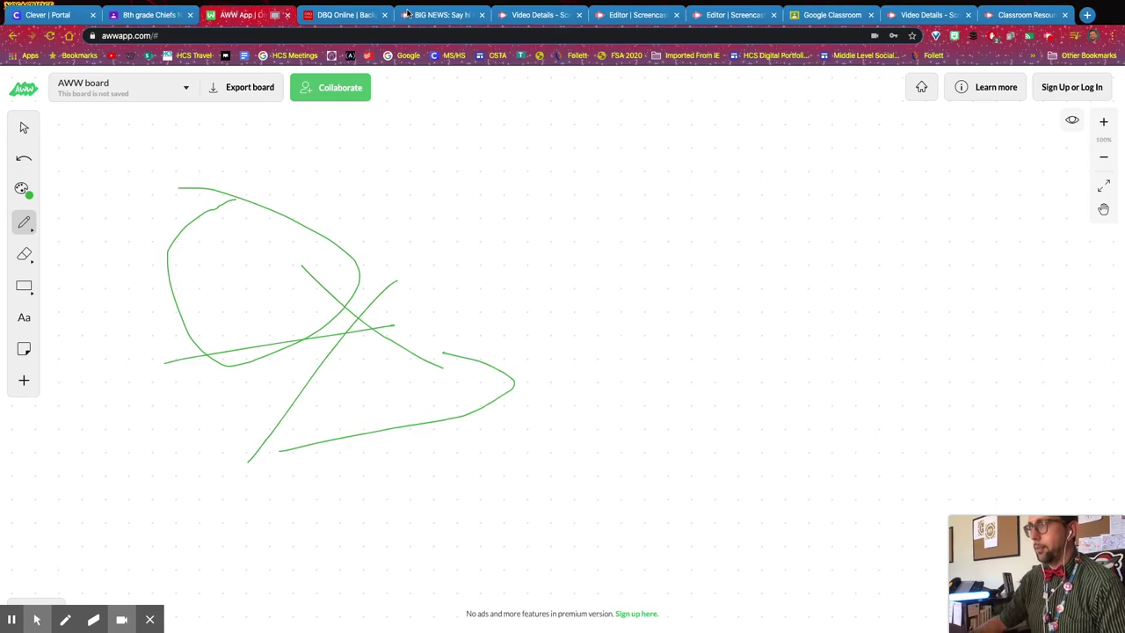
left_click(352, 15)
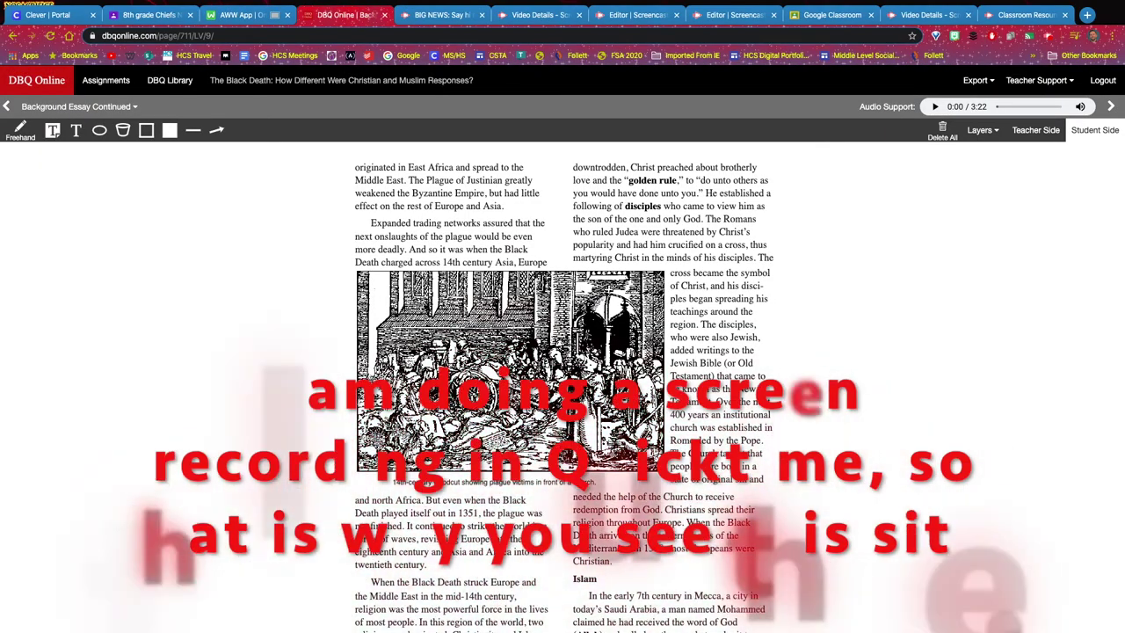
mouse_move(180, 631)
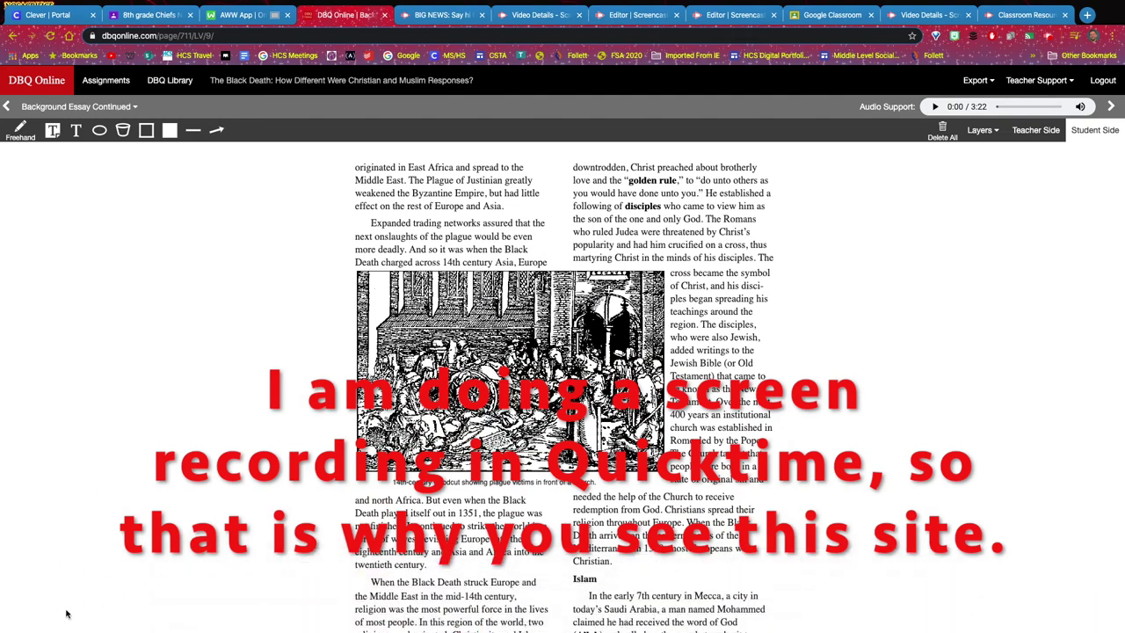
mouse_move(70, 630)
key("ctrl+super+f")
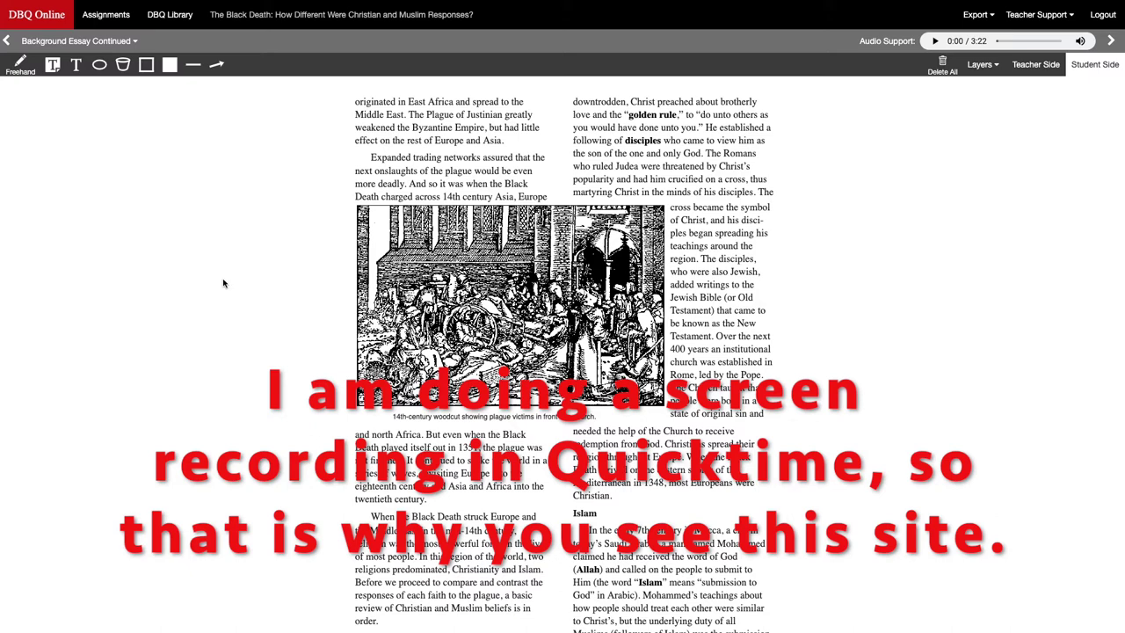
Back on the AWW whiteboard, draw a pen annotation line across it
key("ctrl+super+f")
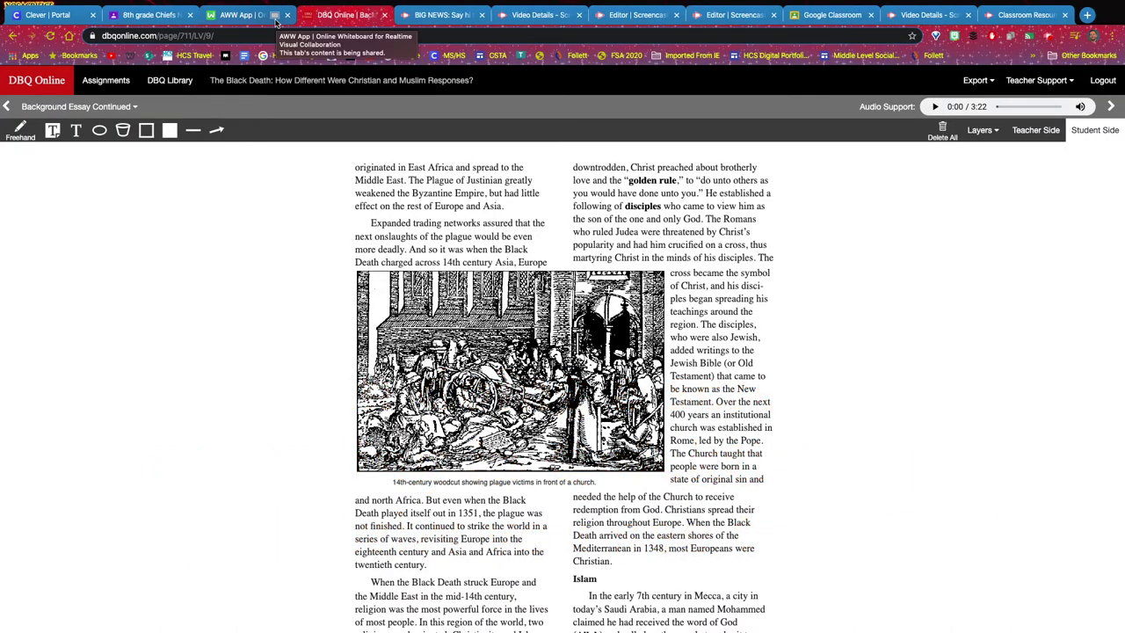
left_click(237, 15)
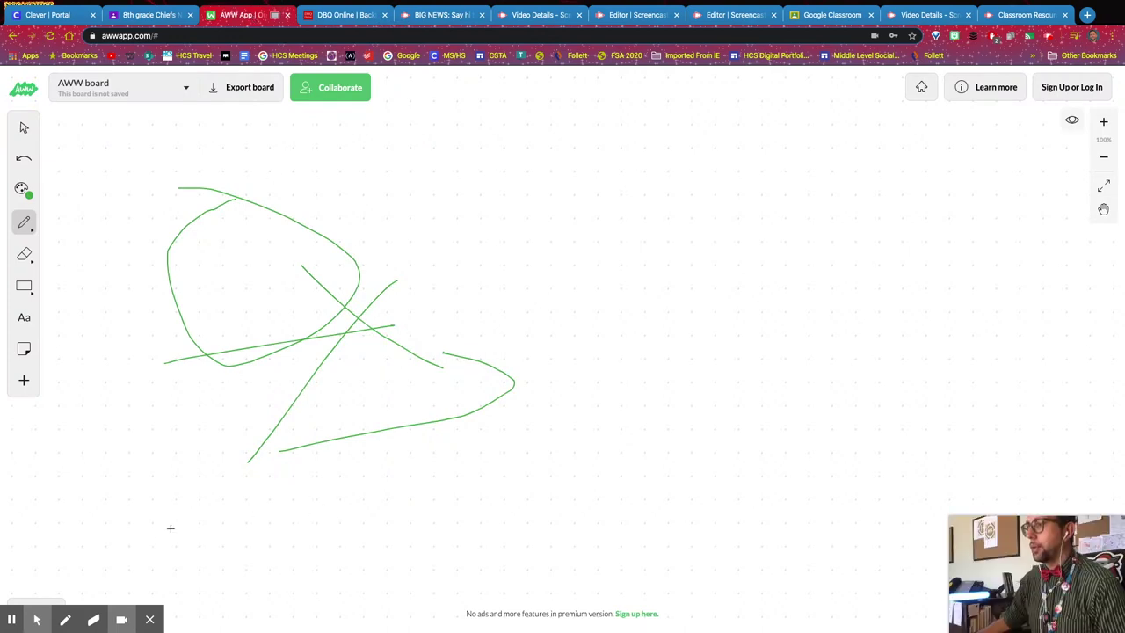
left_click(66, 619)
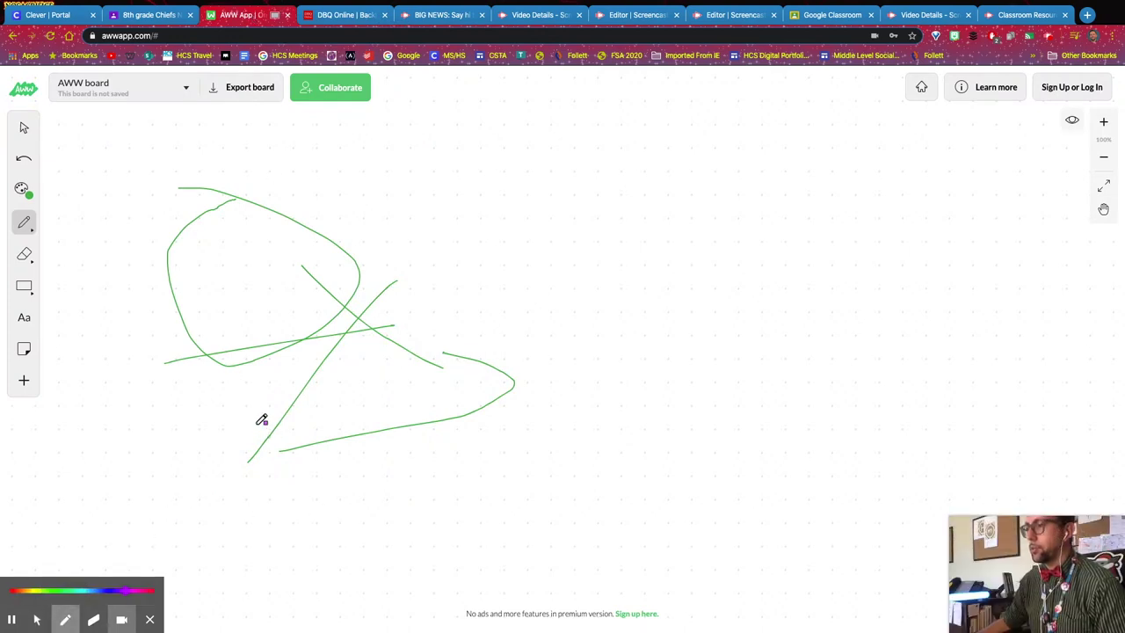
left_click_drag(255, 425, 618, 371)
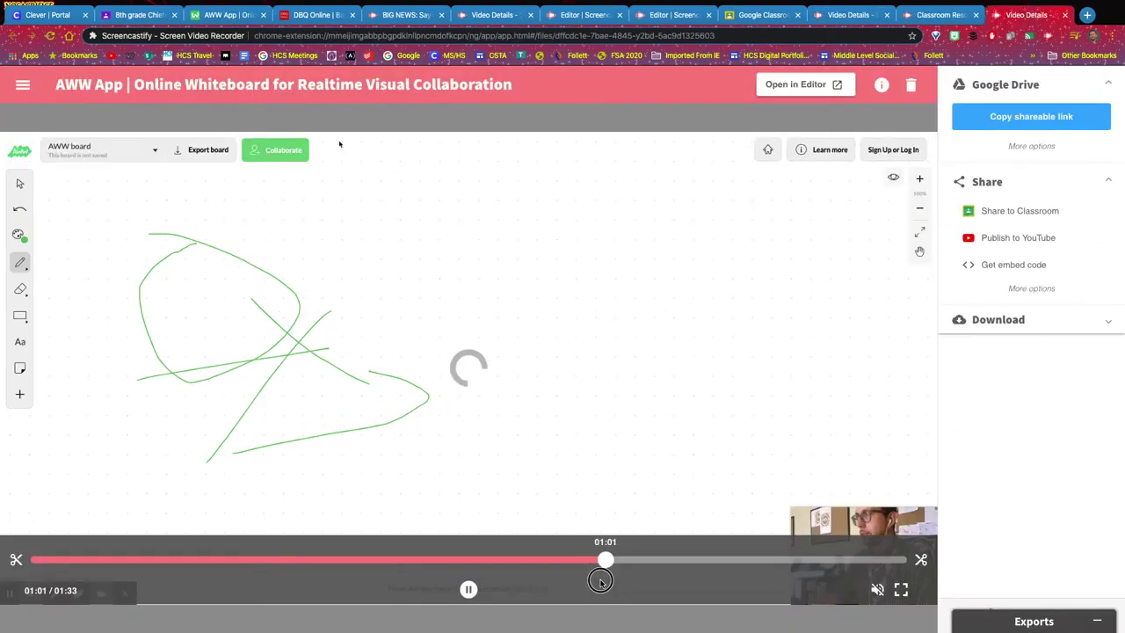
Pause the recording's playback in the video player
left_click(468, 589)
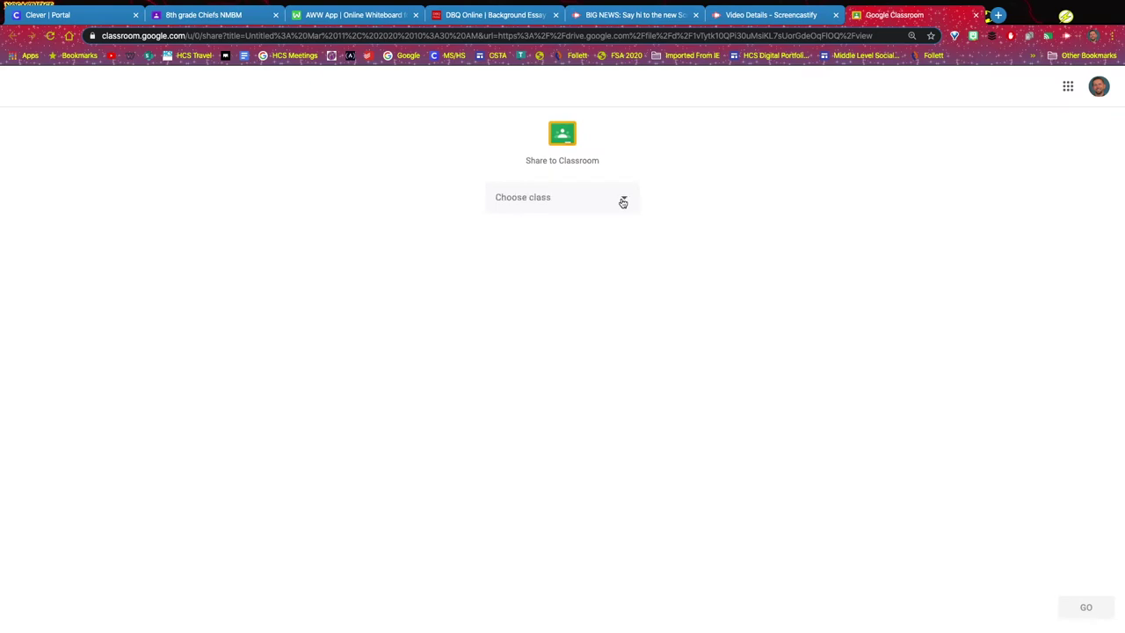
Switch back to the Video Details - Screencastify tab
left_click(751, 16)
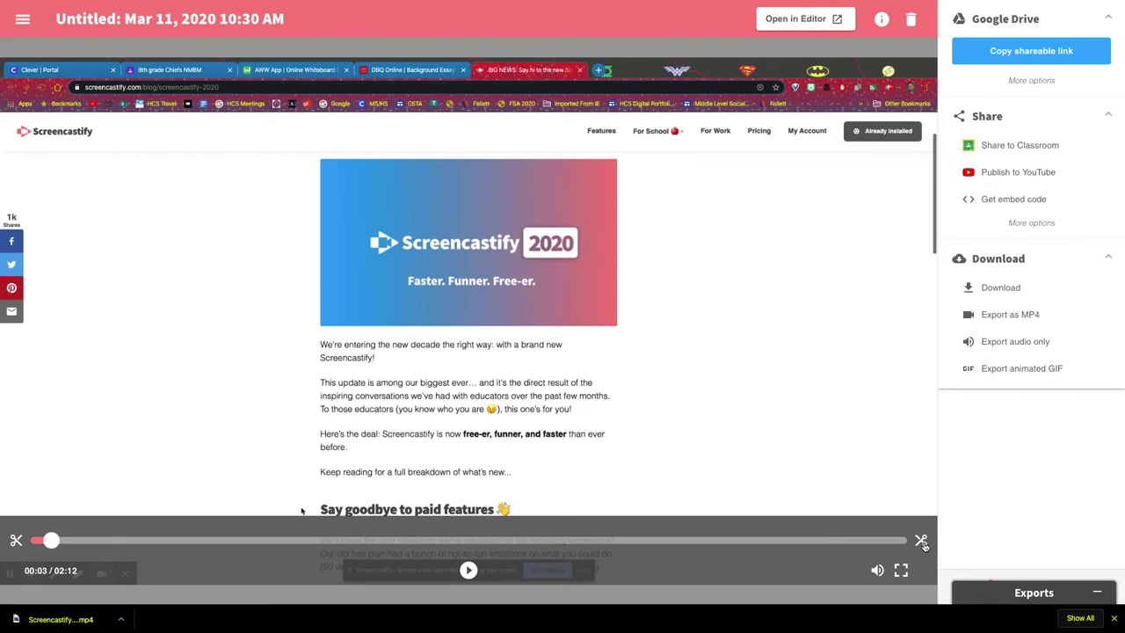
Drag the trim handles to keep only 00:01 through 00:25
left_click(921, 542)
left_click_drag(906, 540, 689, 540)
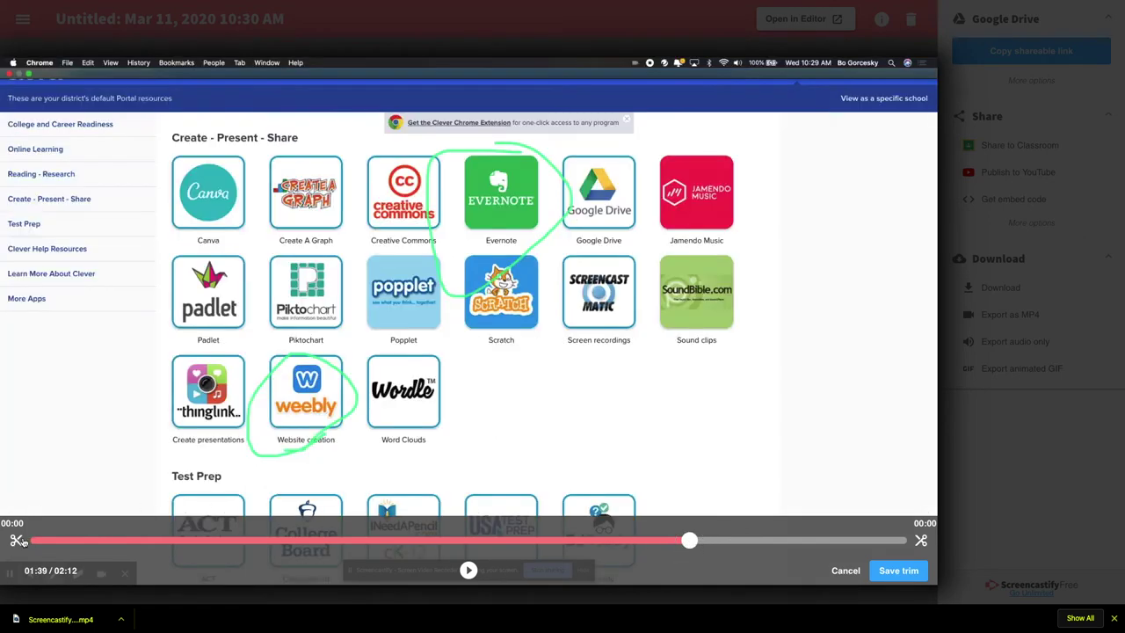
left_click_drag(14, 540, 37, 561)
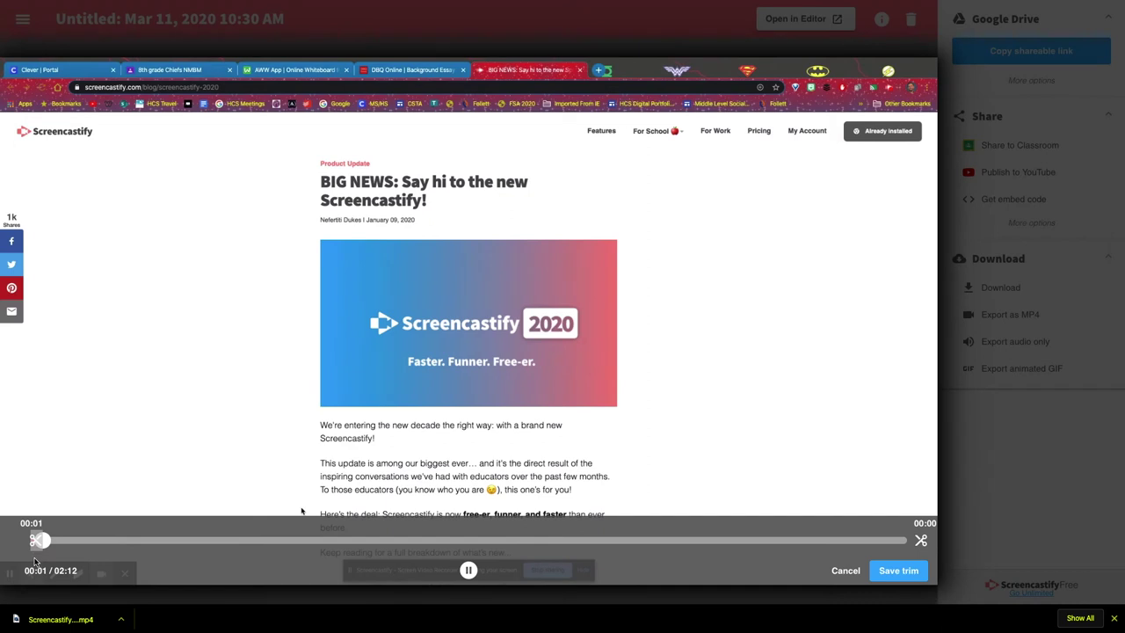
left_click_drag(920, 540, 204, 519)
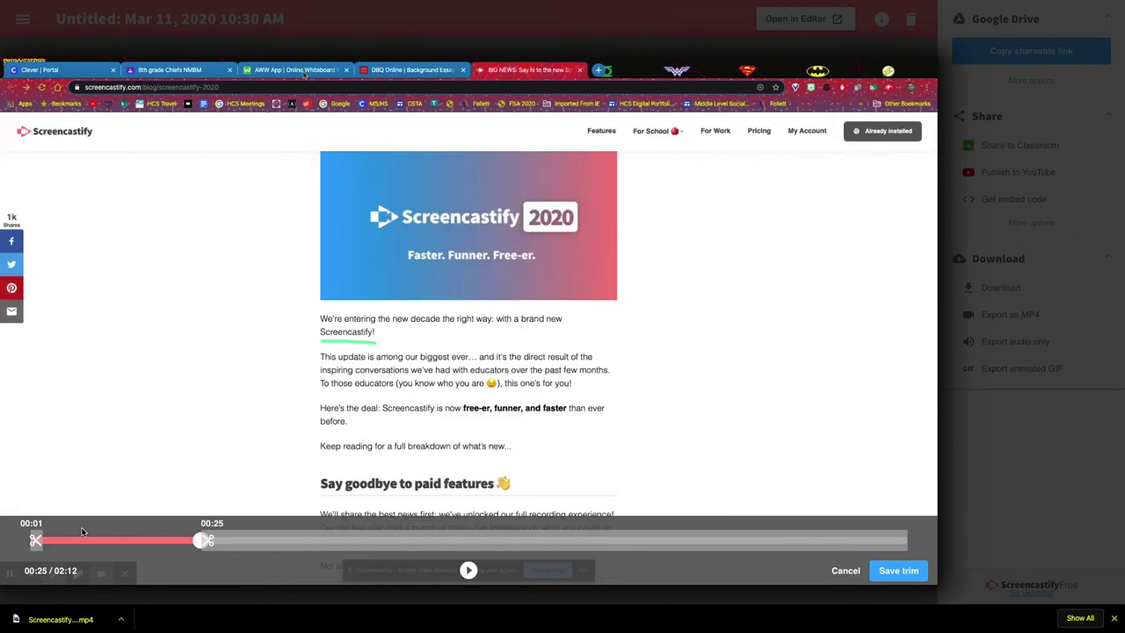
Preview the trimmed section, then save and confirm the permanent trim
left_click(468, 570)
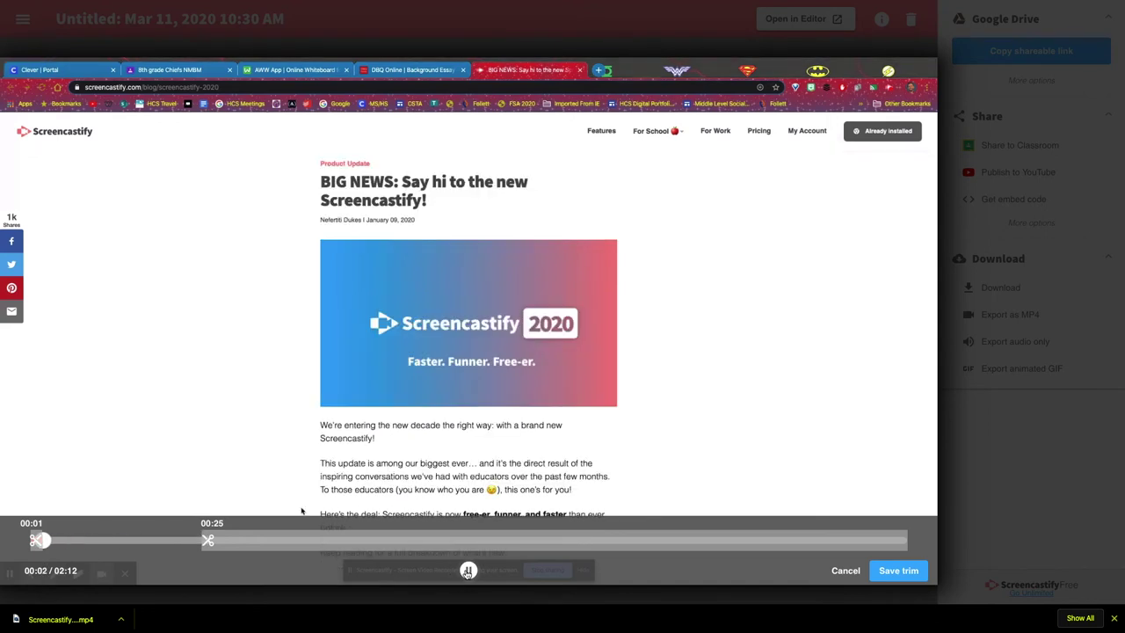
left_click(469, 571)
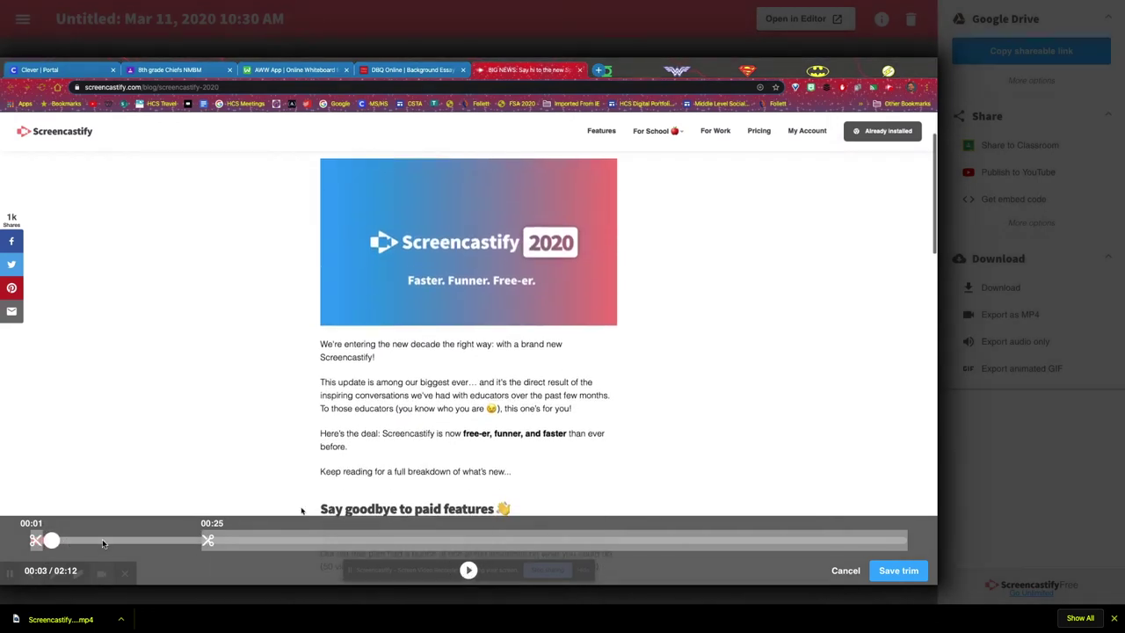
left_click(895, 571)
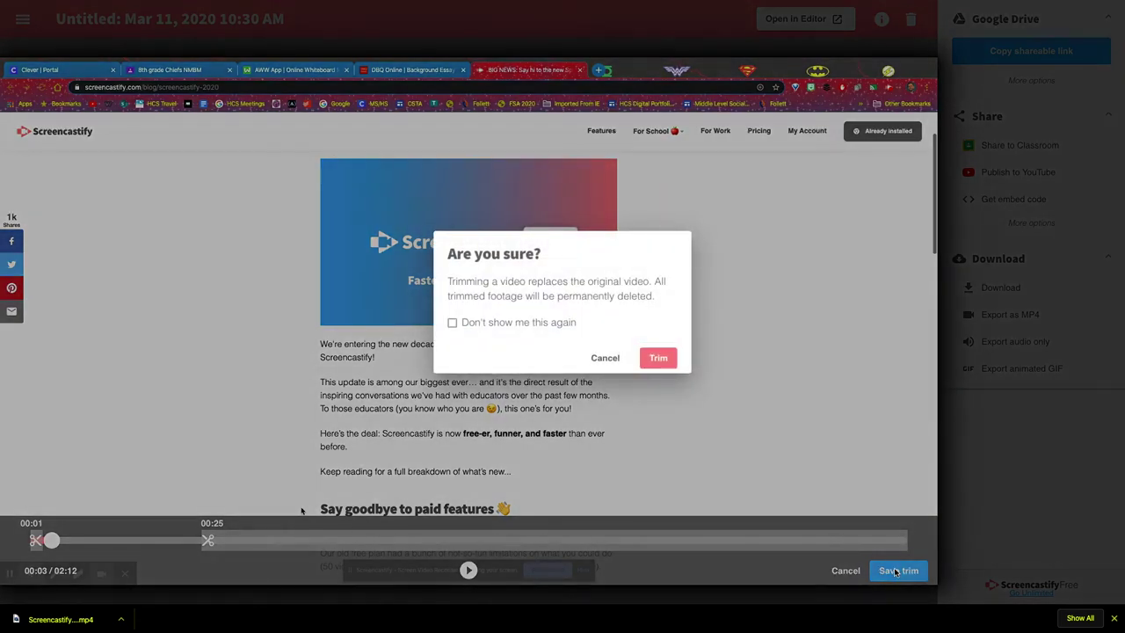
left_click(656, 359)
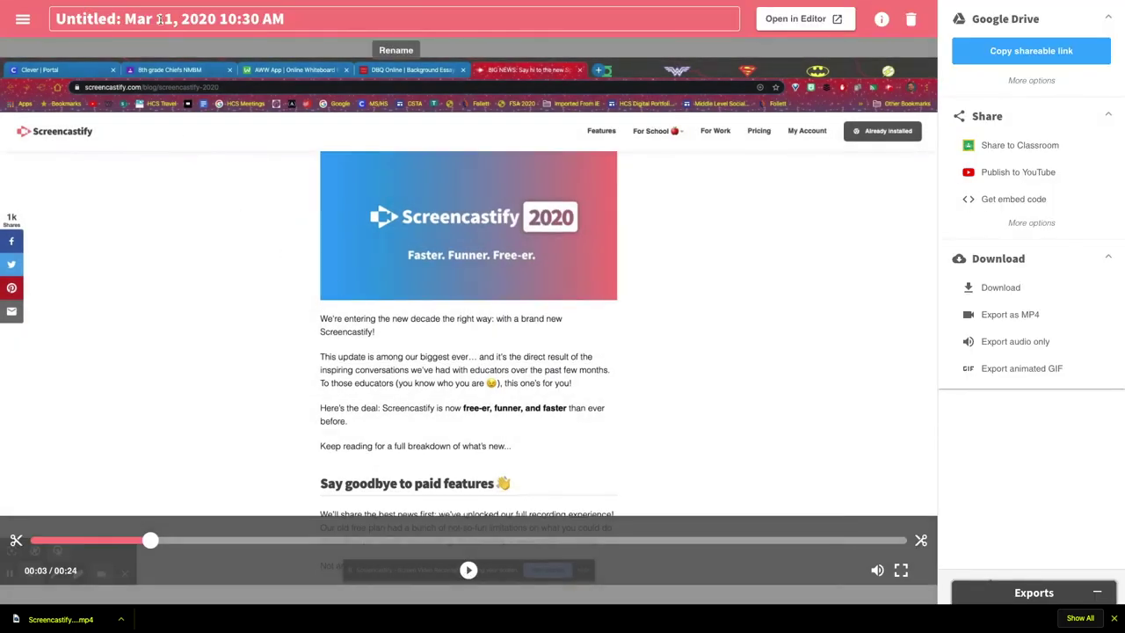
Retitle the recording 'Trimmed' and expand More options to show email and QR-code sharing
left_click(227, 19)
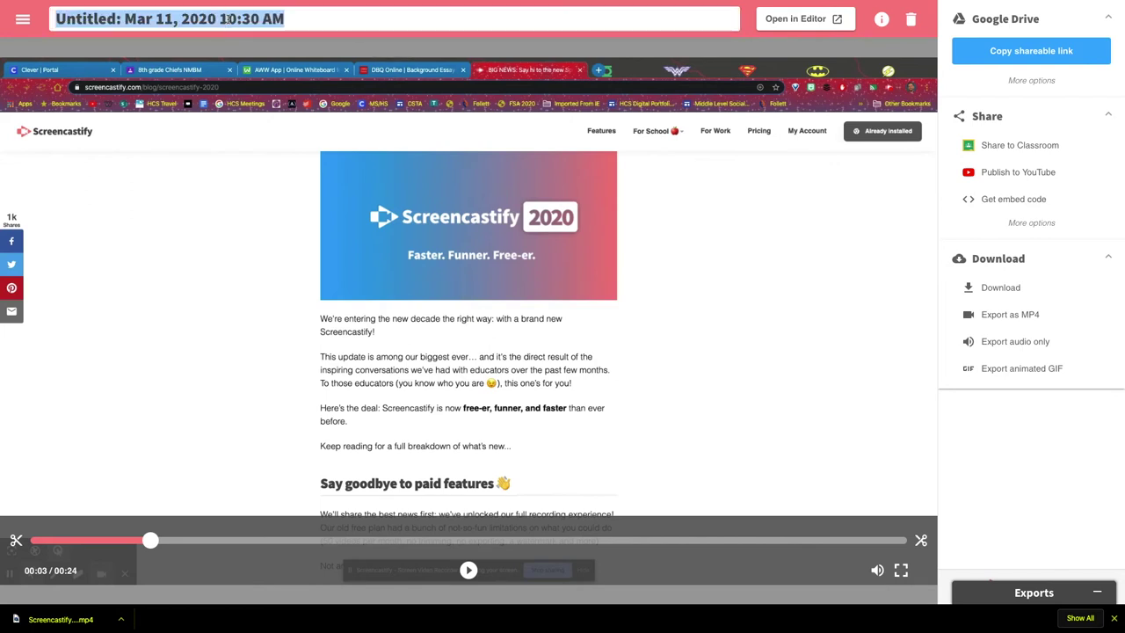
type("Trimmed")
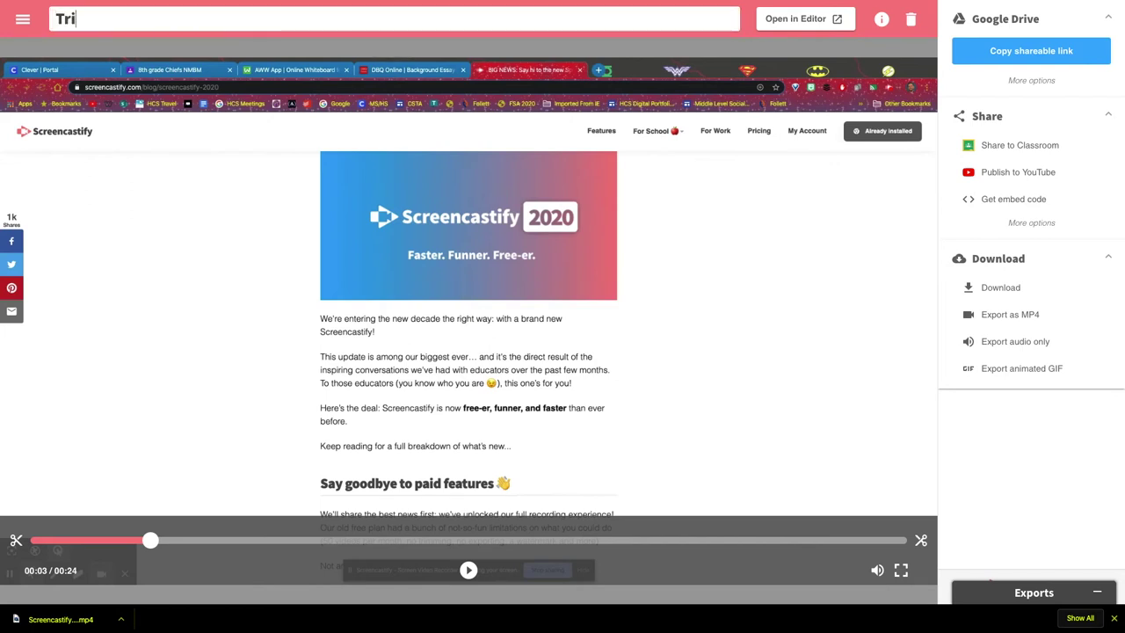
key("Return")
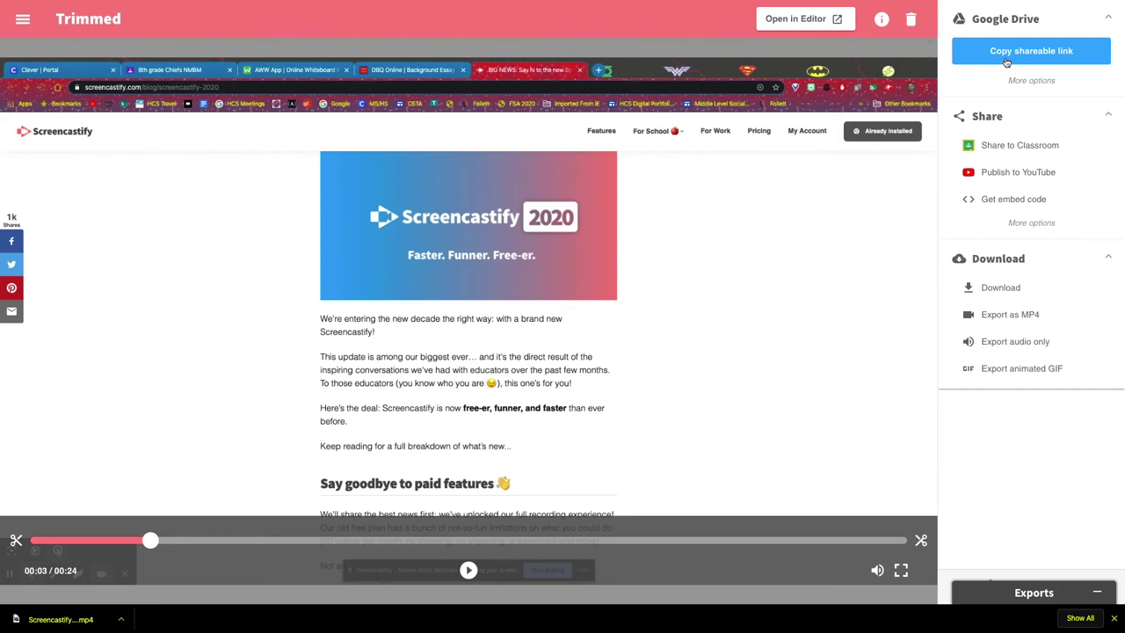
left_click(1012, 224)
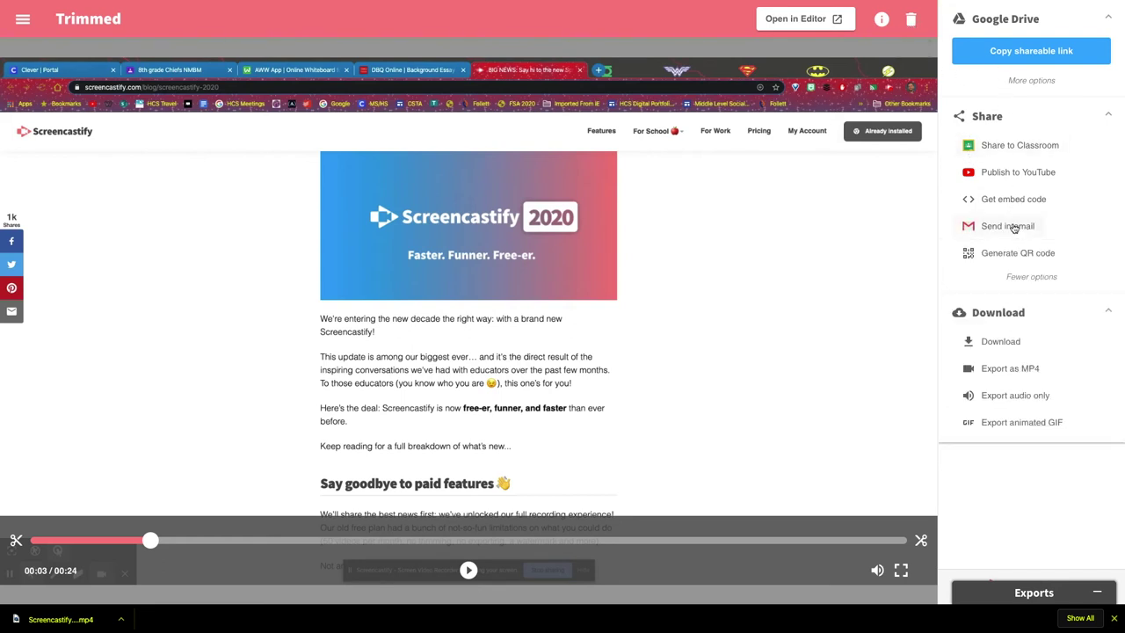
Export as MP4 with 'Convert to fixed frame rate' ticked, then save Trimmed.mp4 to the Desktop
left_click(999, 374)
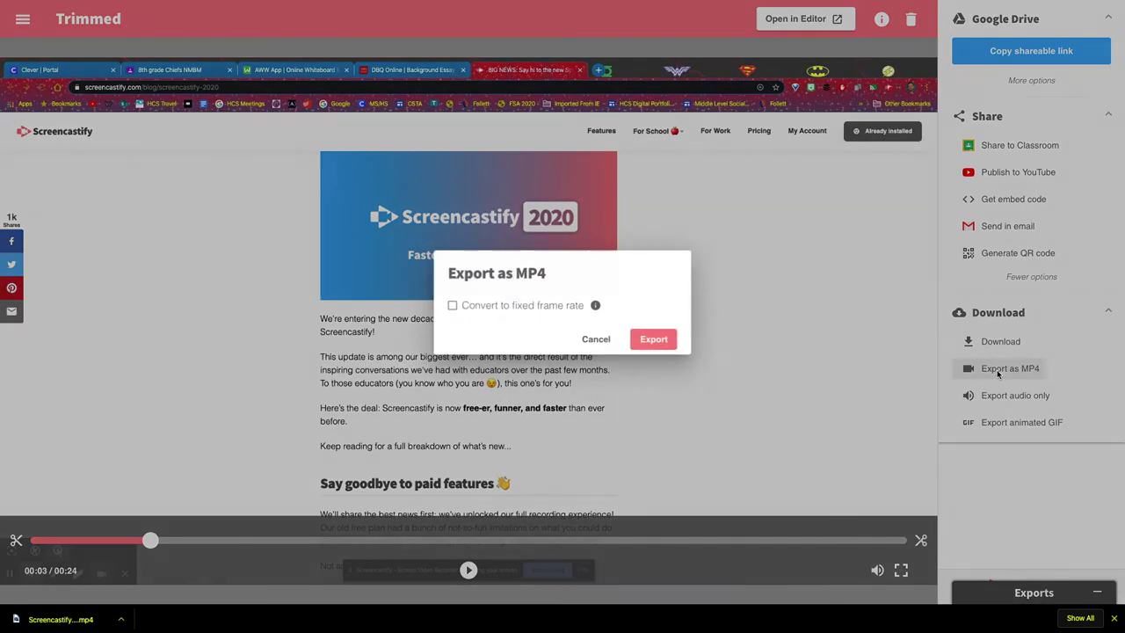
left_click(453, 307)
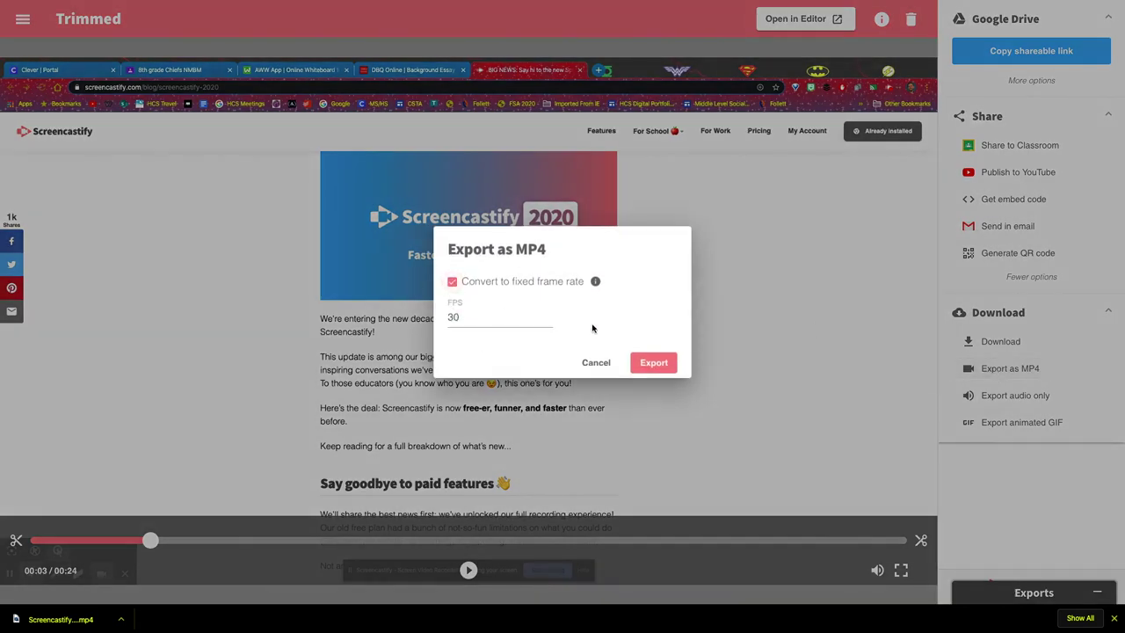
left_click(652, 367)
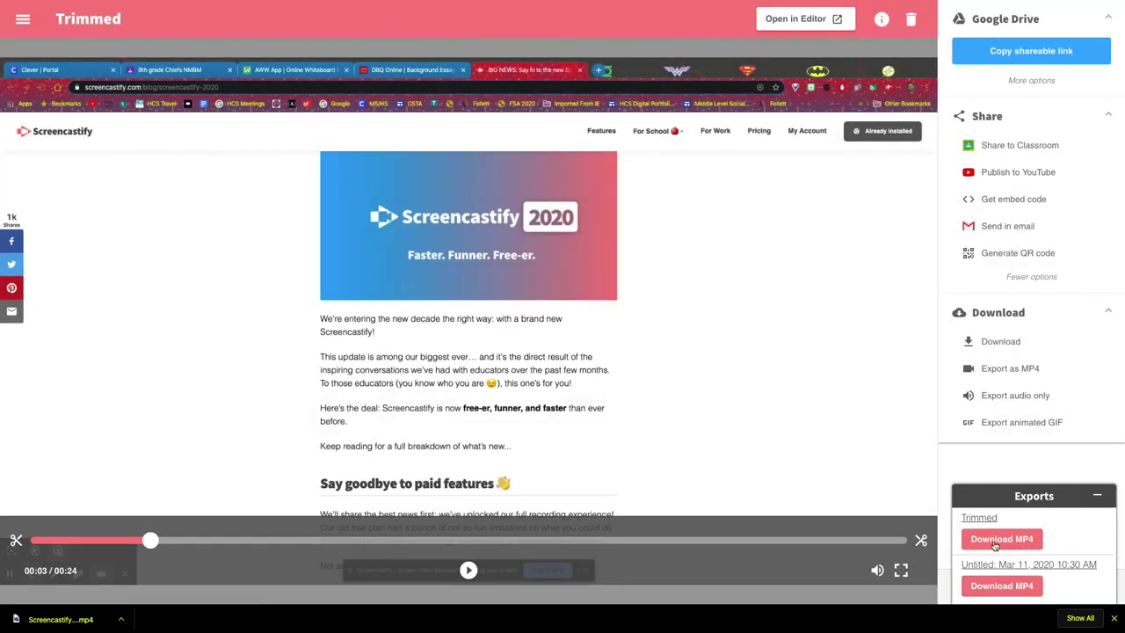
left_click(994, 544)
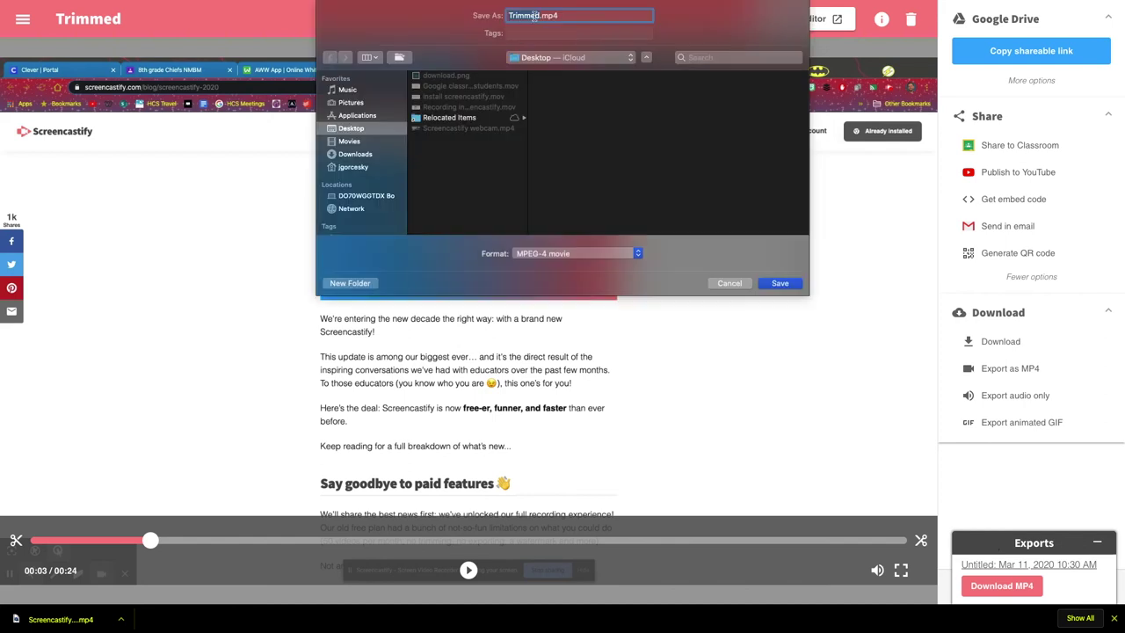
left_click(779, 283)
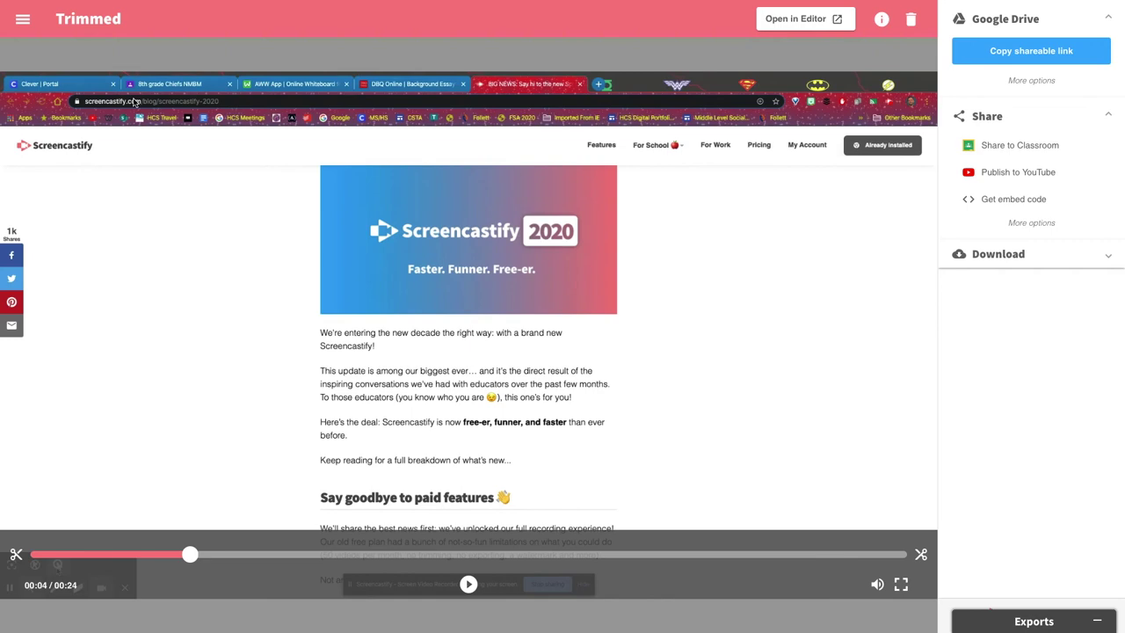
left_click(22, 22)
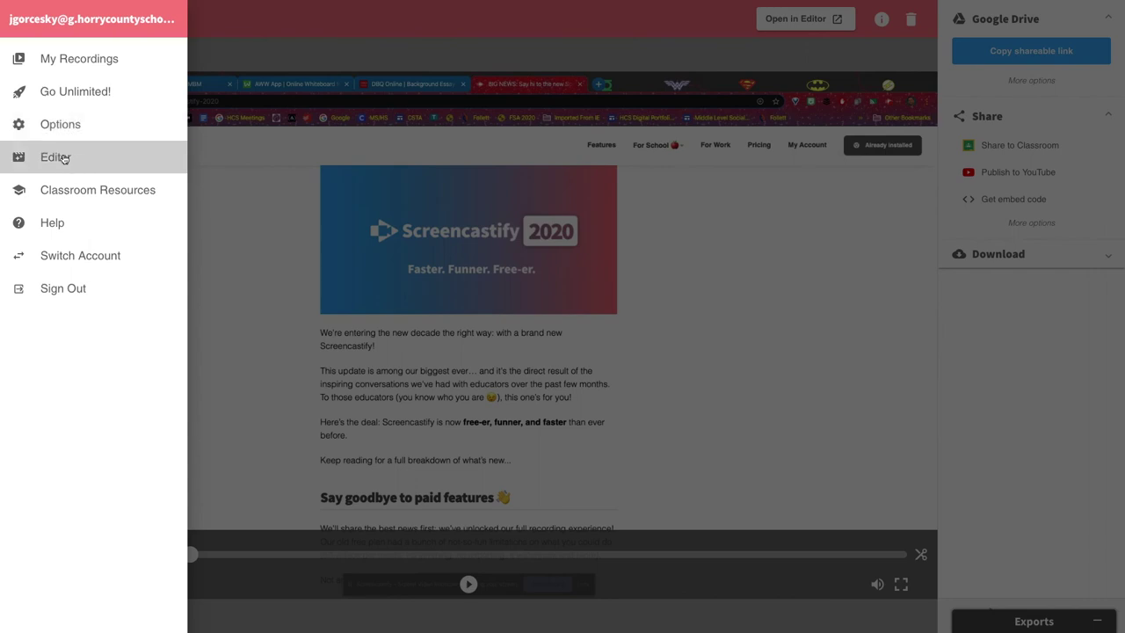
left_click(65, 121)
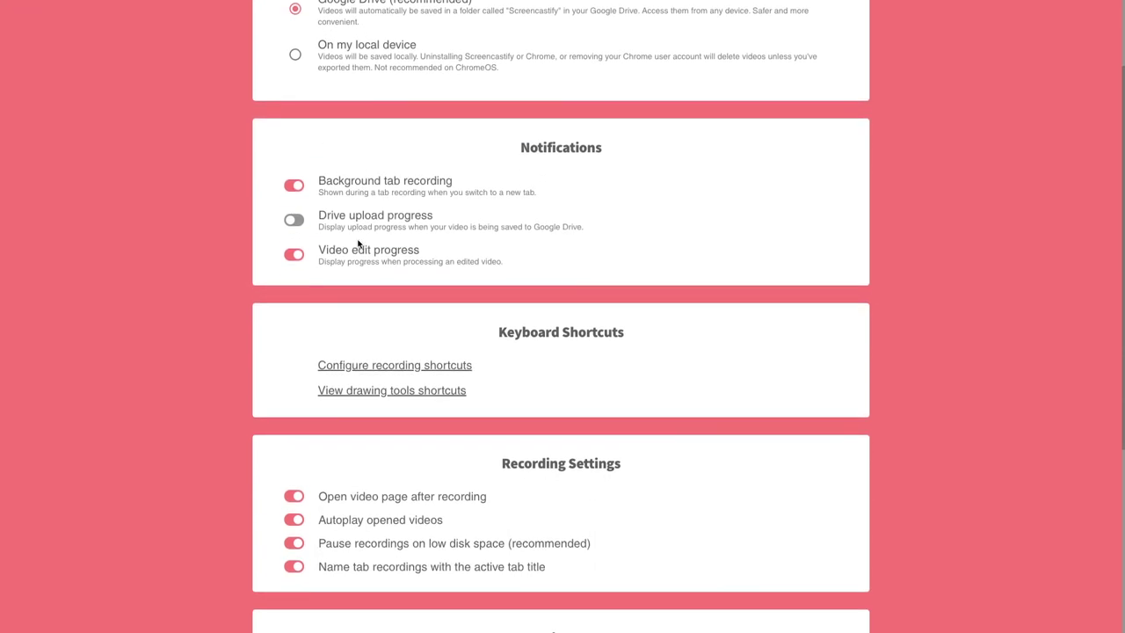
scroll(357, 239, "down", 5)
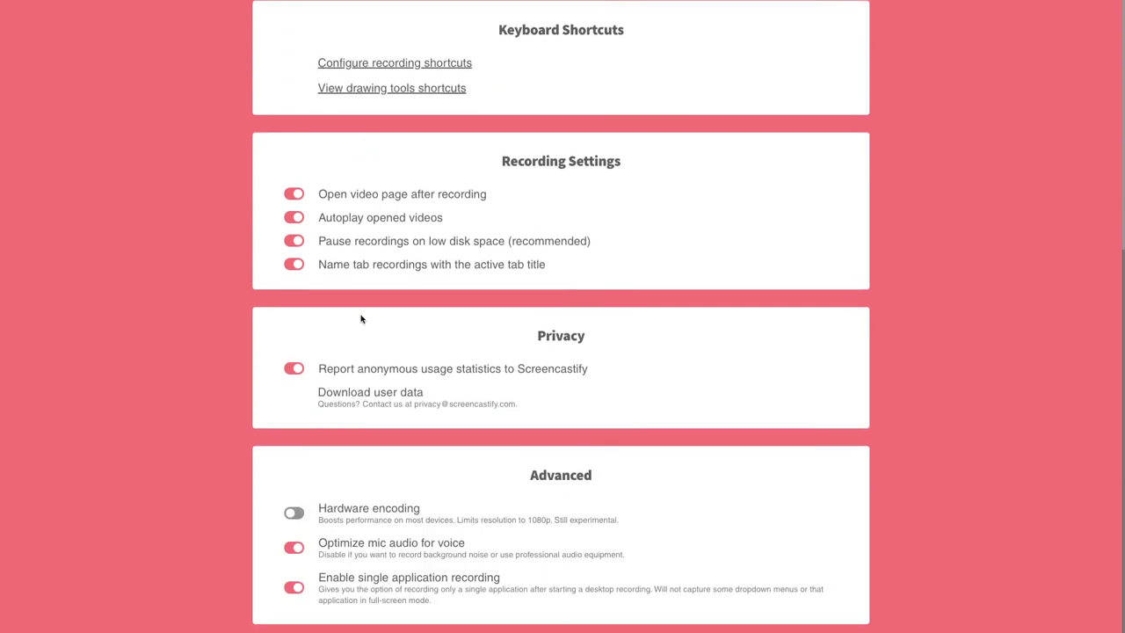
scroll(372, 490, "left", 5)
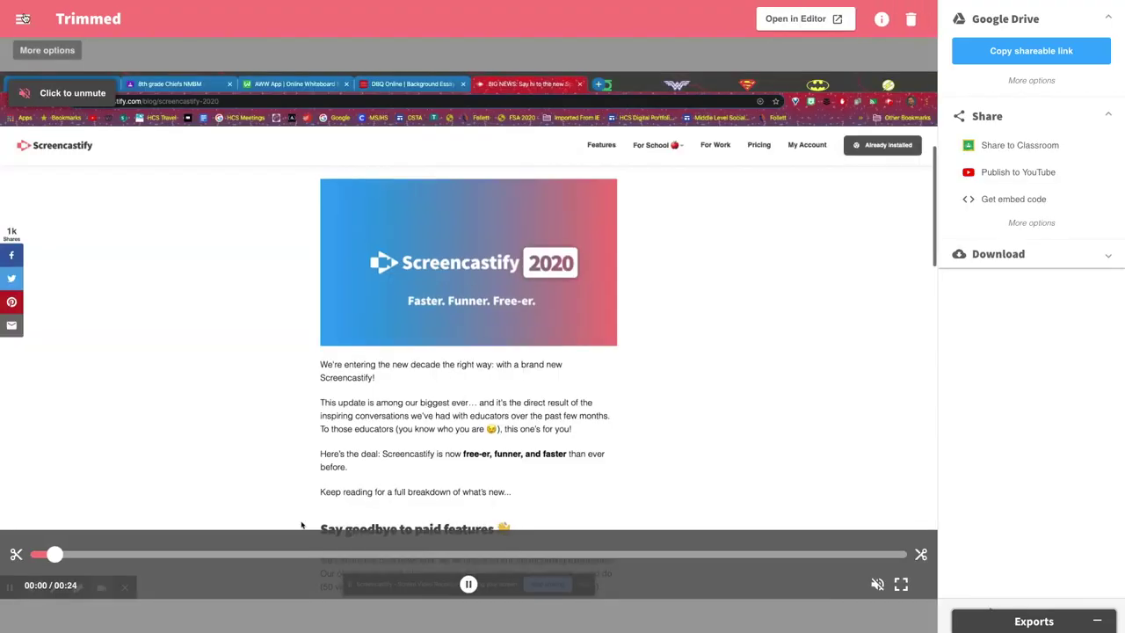
left_click(23, 19)
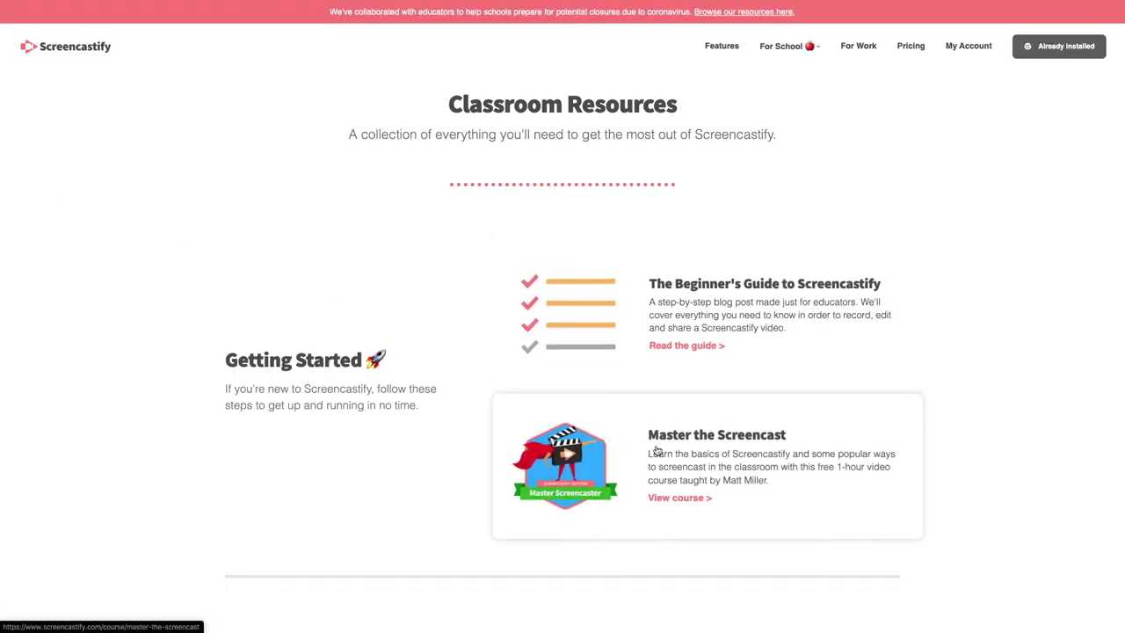
Scroll through Classroom Resources past the Genius! course, ideas eBooks, webinars and keyboard shortcuts guide
scroll(655, 450, "down", 1)
scroll(656, 450, "down", 5)
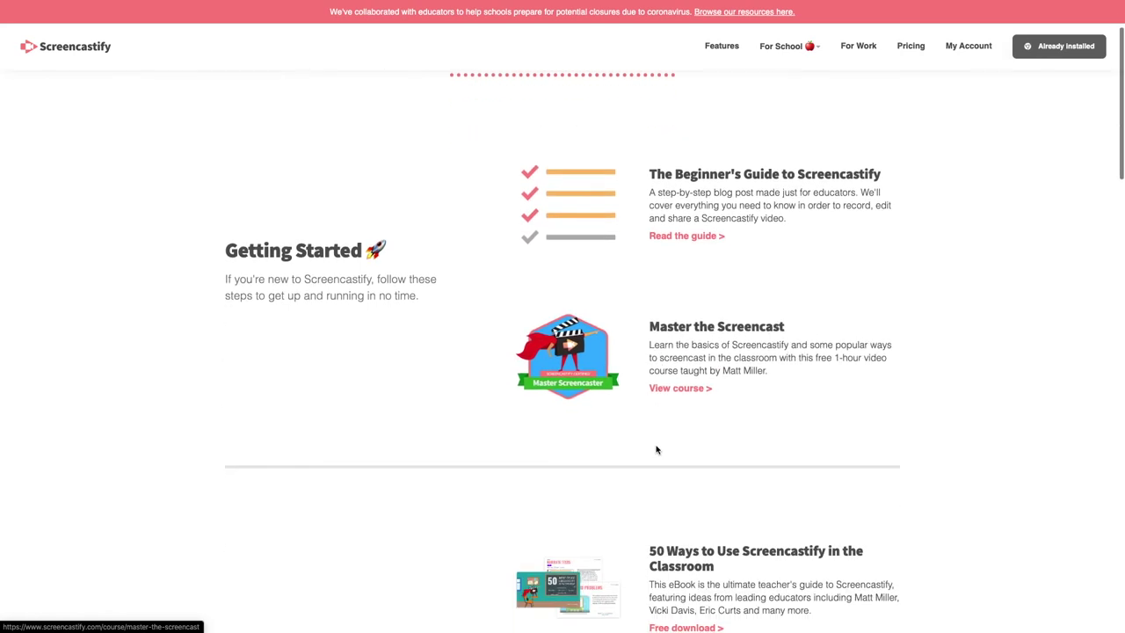
scroll(656, 450, "down", 5)
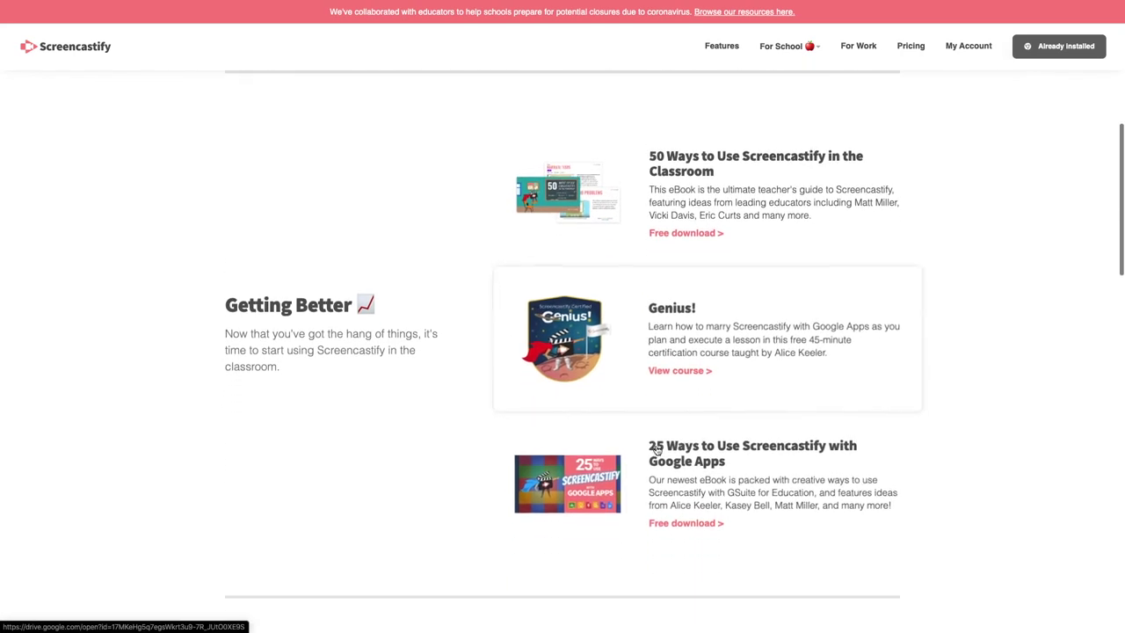
scroll(657, 450, "down", 8)
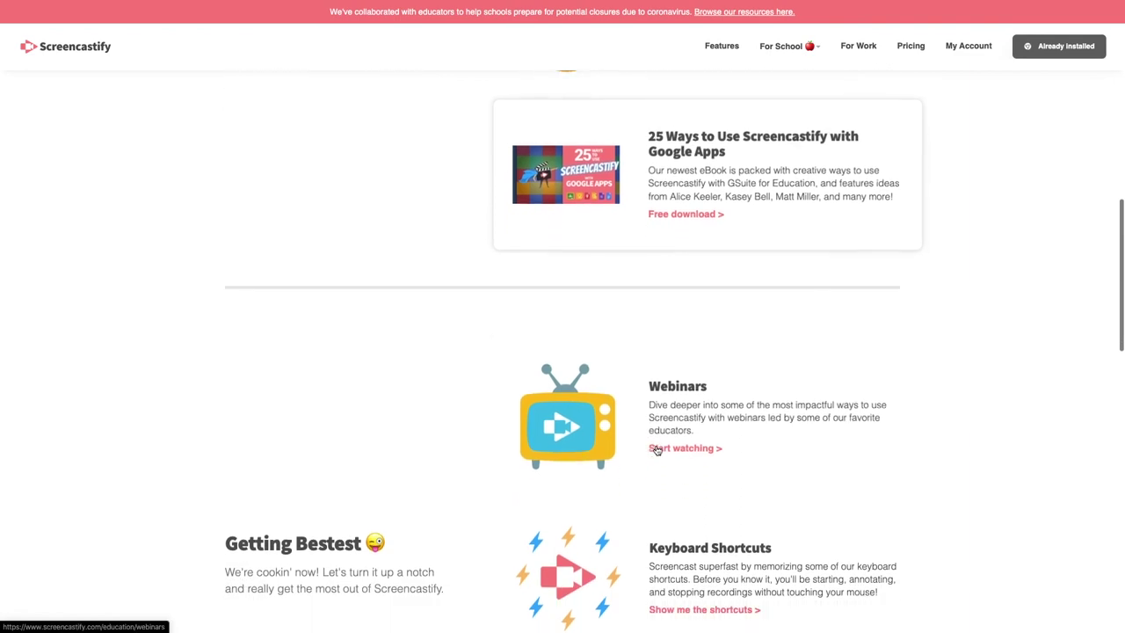